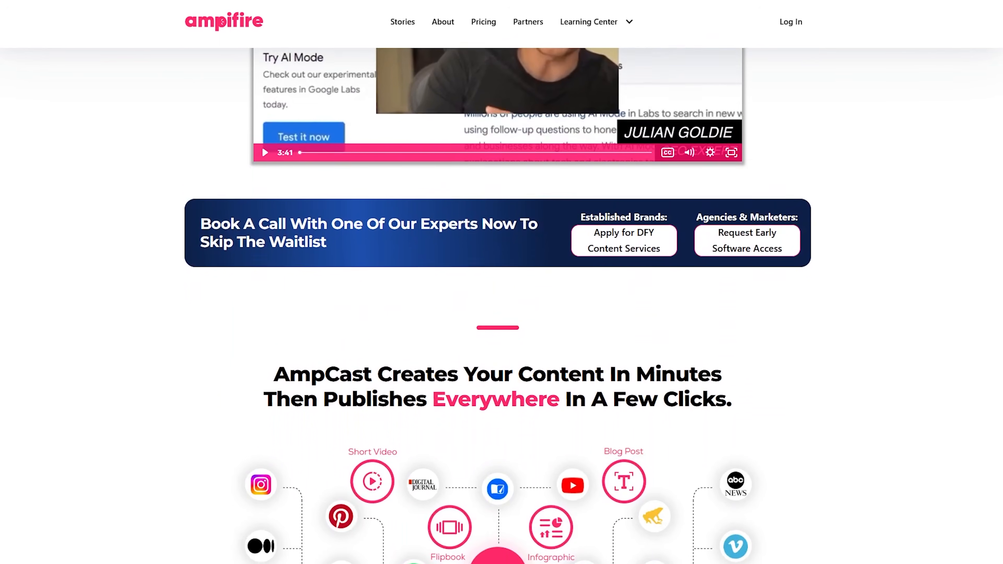
{"action": "scroll", "coordinate": [501, 277], "scroll_direction": "down", "scroll_amount": 2}
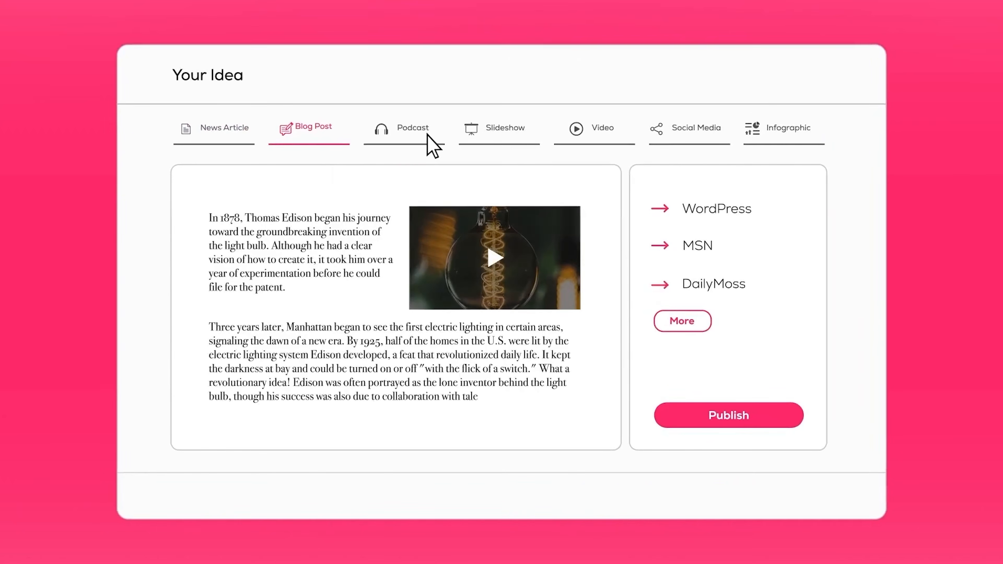
{"action": "left_click", "coordinate": [428, 135]}
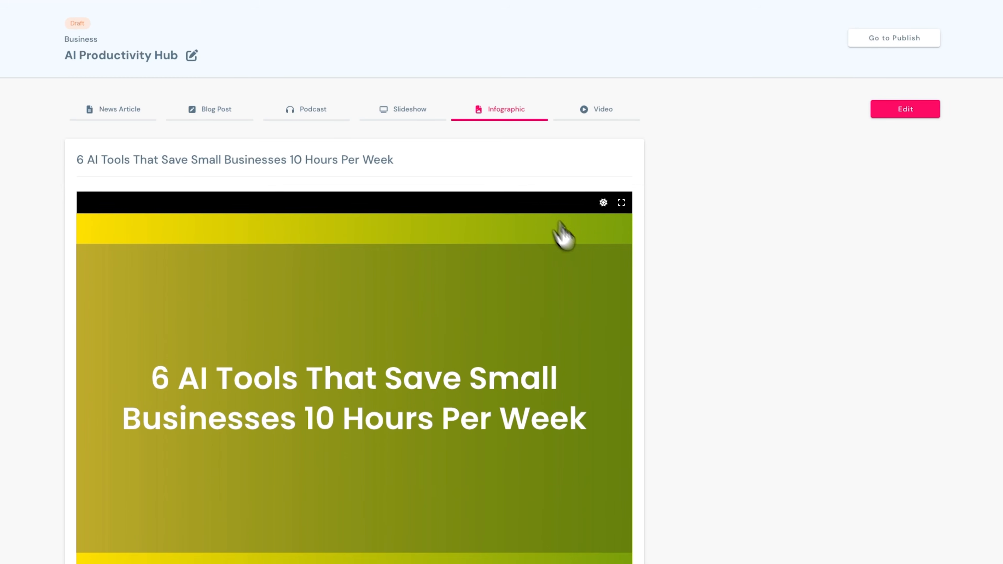
Read through the generated infographic and play the podcast preview of the AI Productivity Hub Amp
{"action": "scroll", "coordinate": [664, 303], "scroll_direction": "down", "scroll_amount": 15}
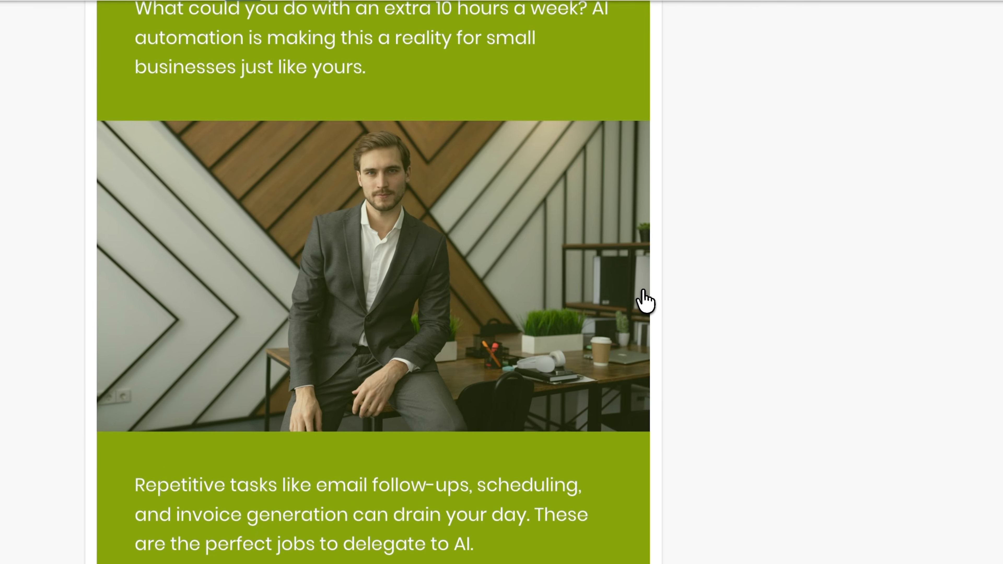
{"action": "scroll", "coordinate": [645, 302], "scroll_direction": "down", "scroll_amount": 5}
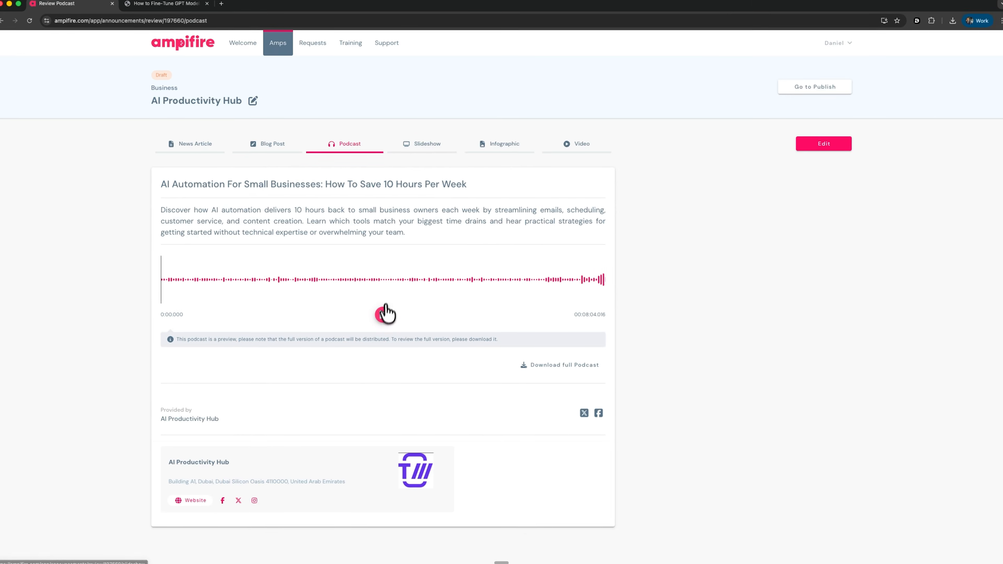
{"action": "left_click", "coordinate": [385, 314]}
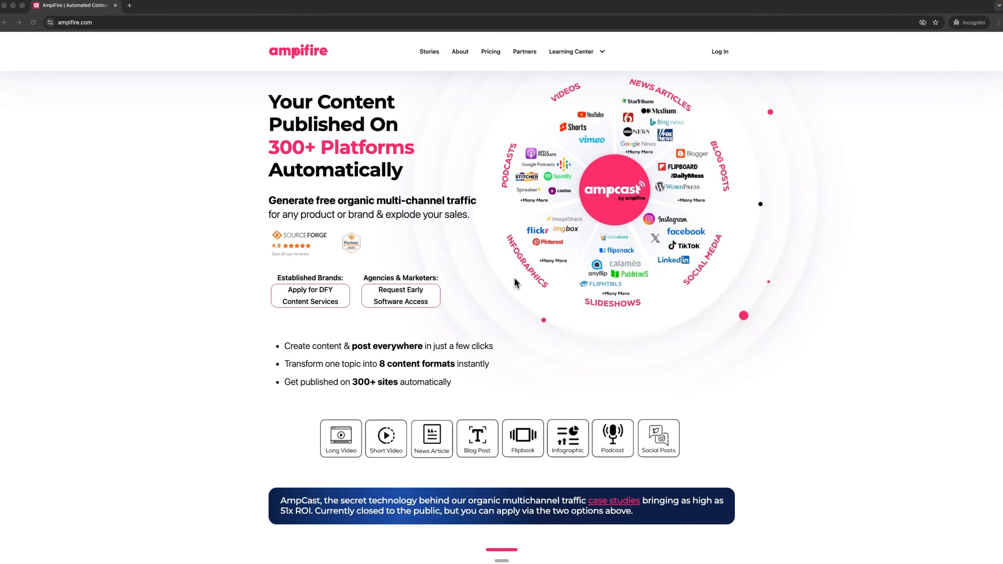
Examine the AmpiFire homepage for its content formats, publishing platforms and the three steps for growing traffic and sales
{"action": "left_click", "coordinate": [520, 272]}
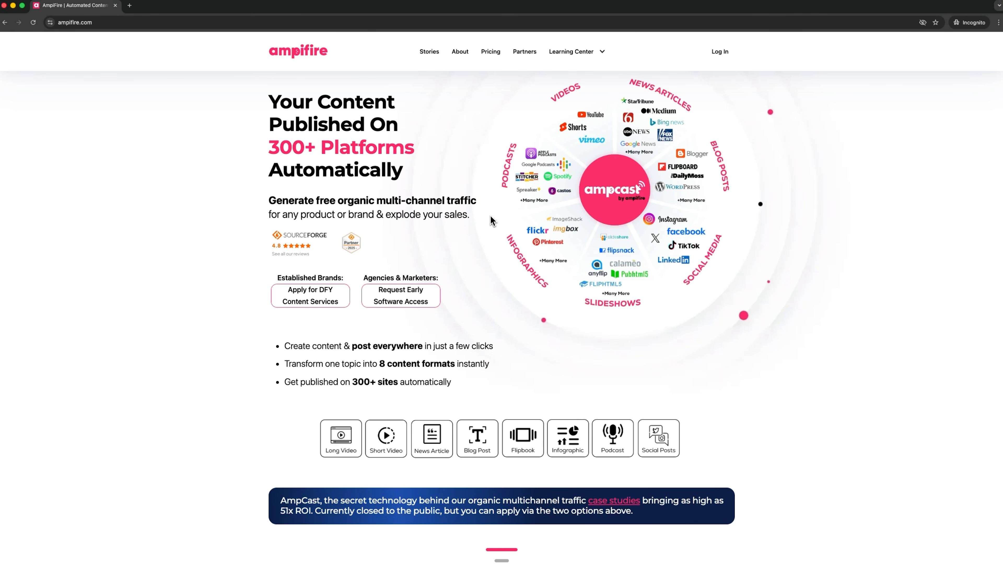
{"action": "scroll", "coordinate": [490, 217], "scroll_direction": "down", "scroll_amount": 6}
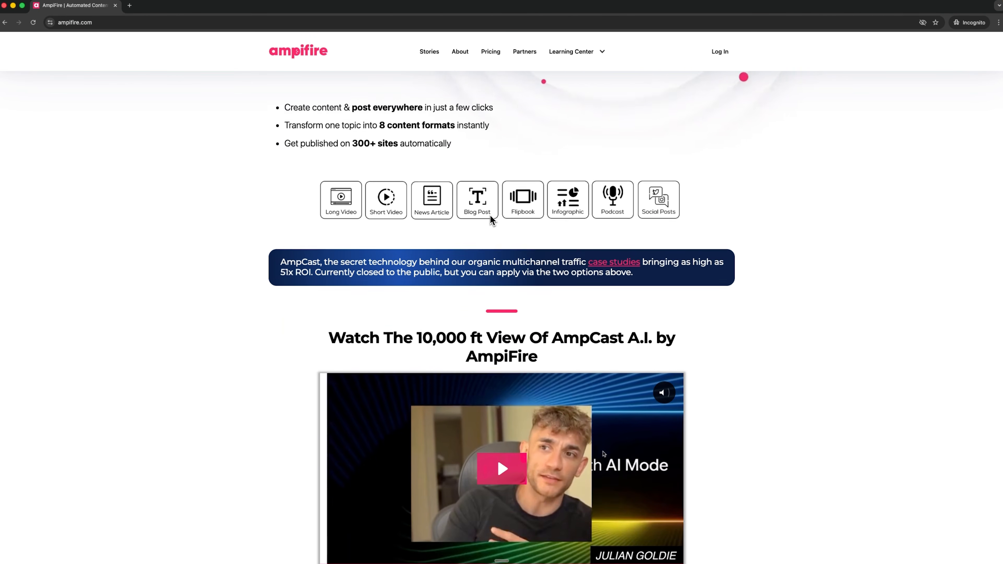
{"action": "scroll", "coordinate": [490, 219], "scroll_direction": "down", "scroll_amount": 6}
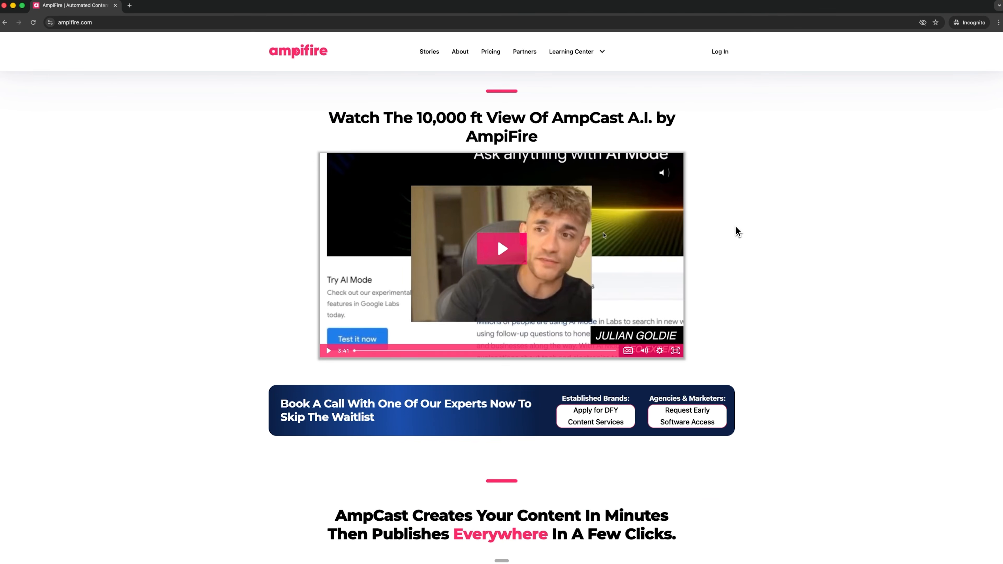
{"action": "scroll", "coordinate": [738, 232], "scroll_direction": "down", "scroll_amount": 10}
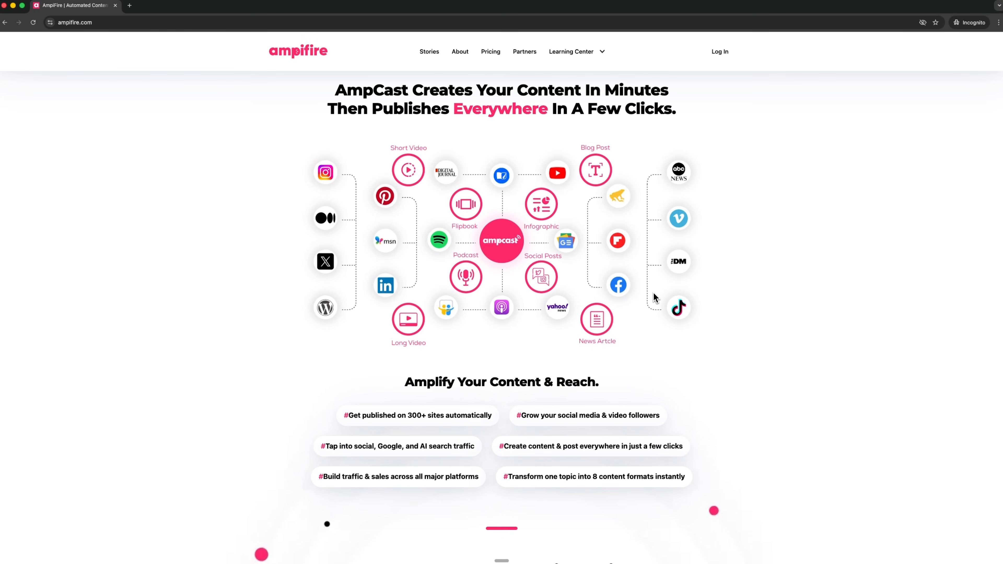
{"action": "scroll", "coordinate": [653, 294], "scroll_direction": "down", "scroll_amount": 2}
{"action": "scroll", "coordinate": [655, 304], "scroll_direction": "down", "scroll_amount": 7}
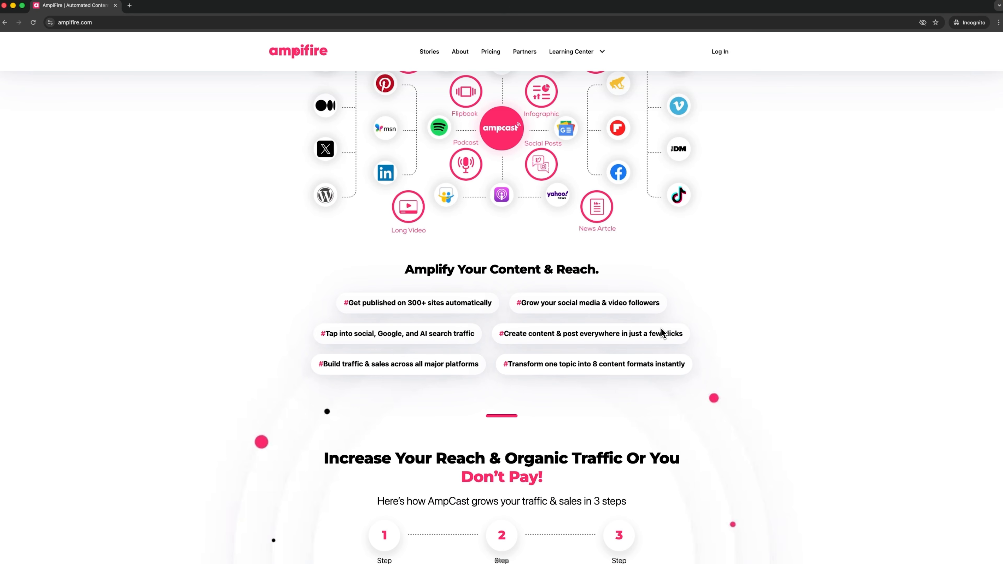
{"action": "scroll", "coordinate": [663, 333], "scroll_direction": "down", "scroll_amount": 5}
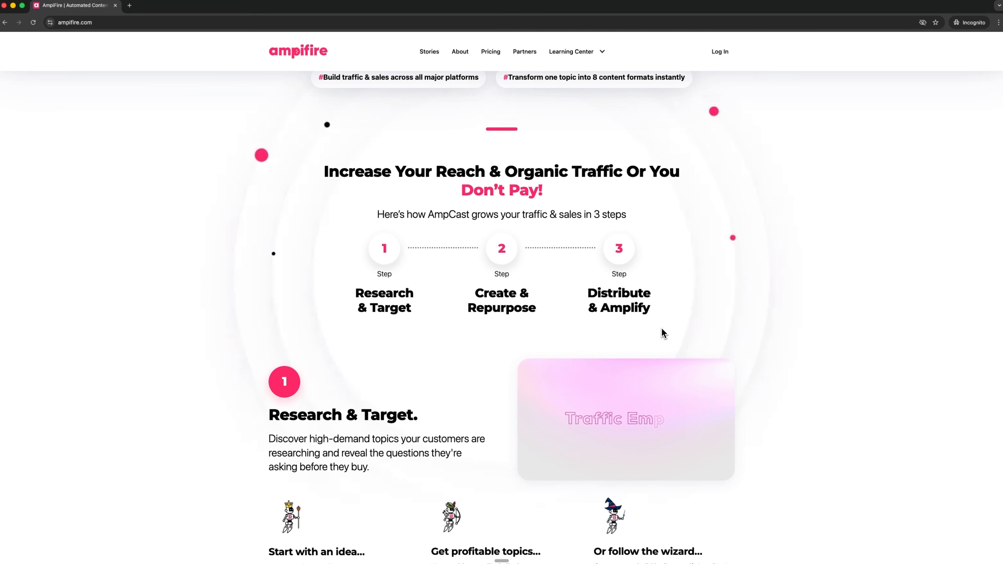
{"action": "scroll", "coordinate": [663, 333], "scroll_direction": "down", "scroll_amount": 6}
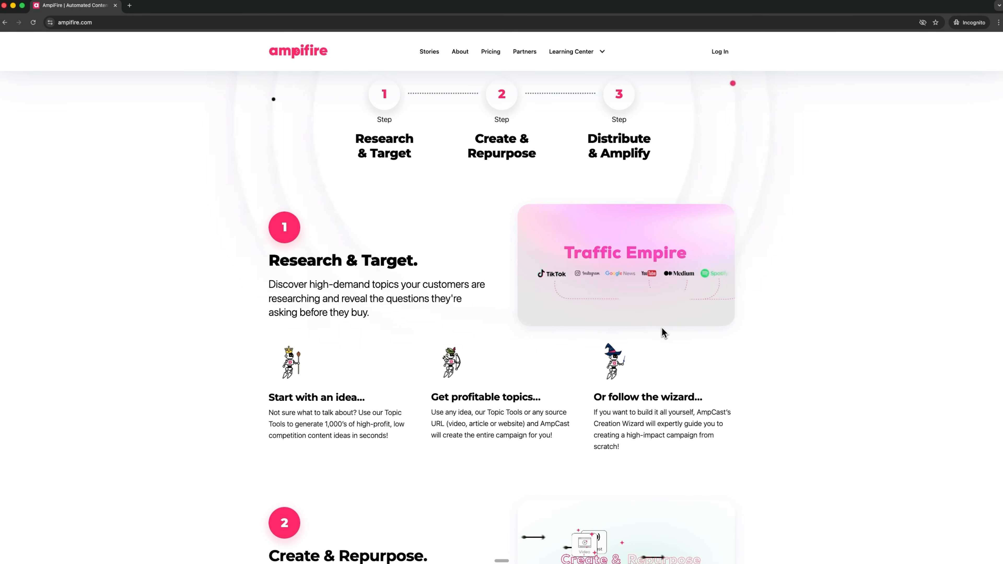
{"action": "scroll", "coordinate": [664, 333], "scroll_direction": "down", "scroll_amount": 5}
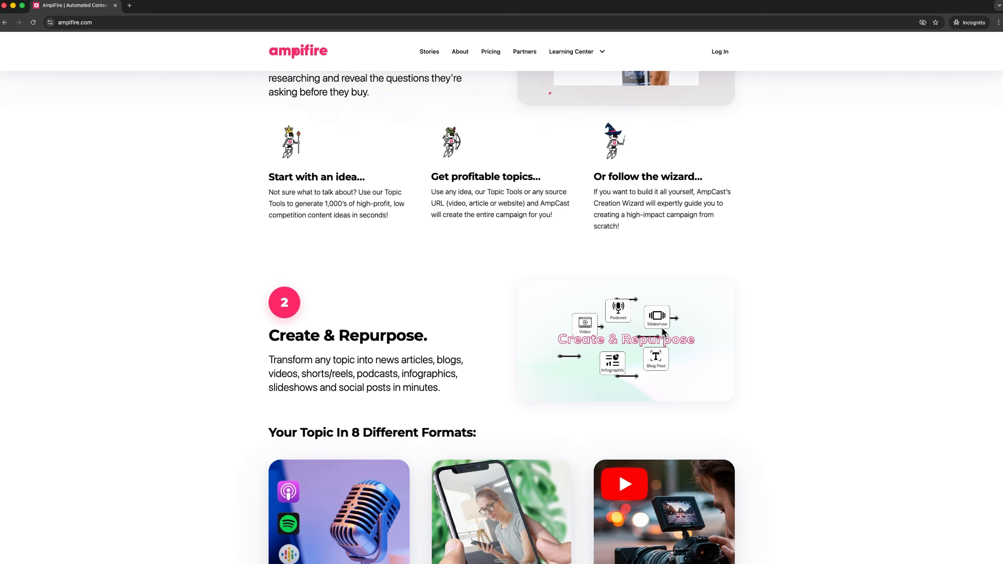
{"action": "scroll", "coordinate": [663, 332], "scroll_direction": "down", "scroll_amount": 5}
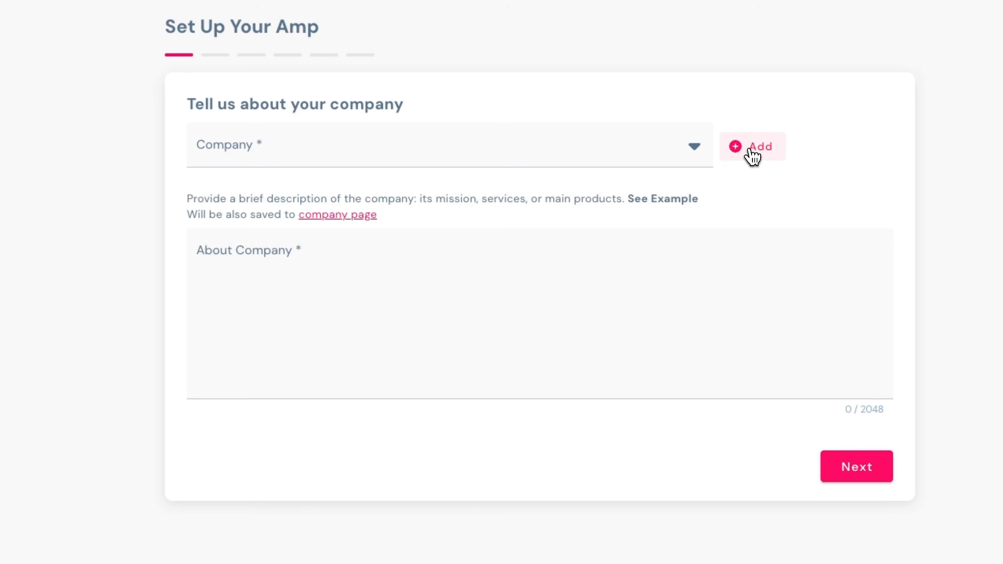
Add the company AI Productivity Hub with its description, logo, address, contact details and social media pages, and continue with it for the Amp
{"action": "left_click", "coordinate": [753, 157]}
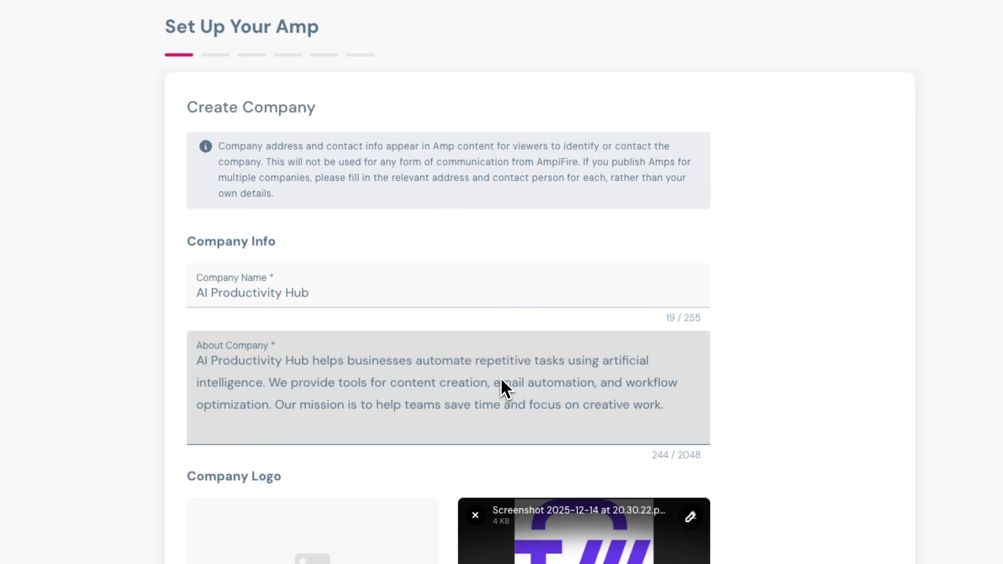
{"action": "scroll", "coordinate": [505, 389], "scroll_direction": "down", "scroll_amount": 8}
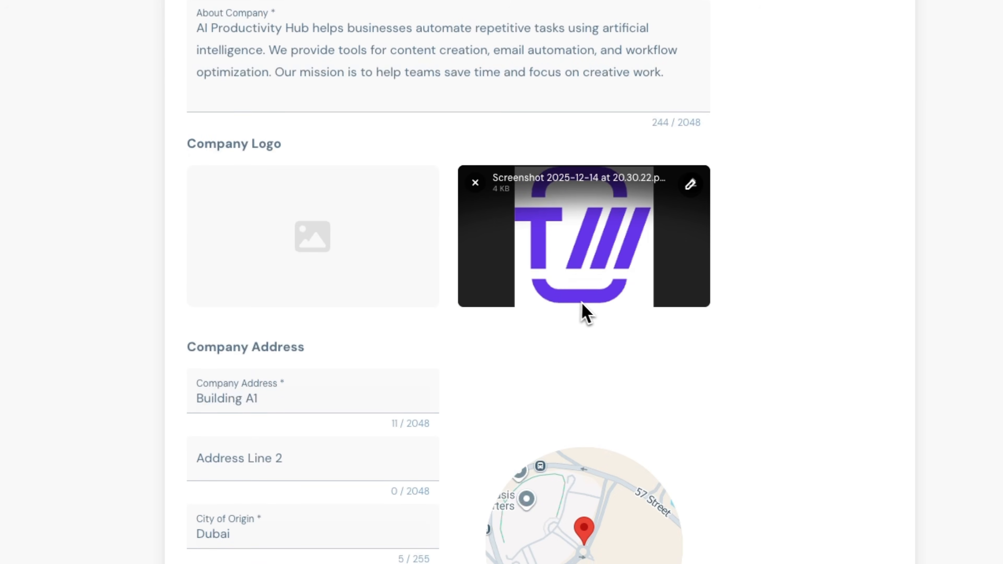
{"action": "scroll", "coordinate": [561, 335], "scroll_direction": "down", "scroll_amount": 3}
{"action": "scroll", "coordinate": [616, 340], "scroll_direction": "down", "scroll_amount": 5}
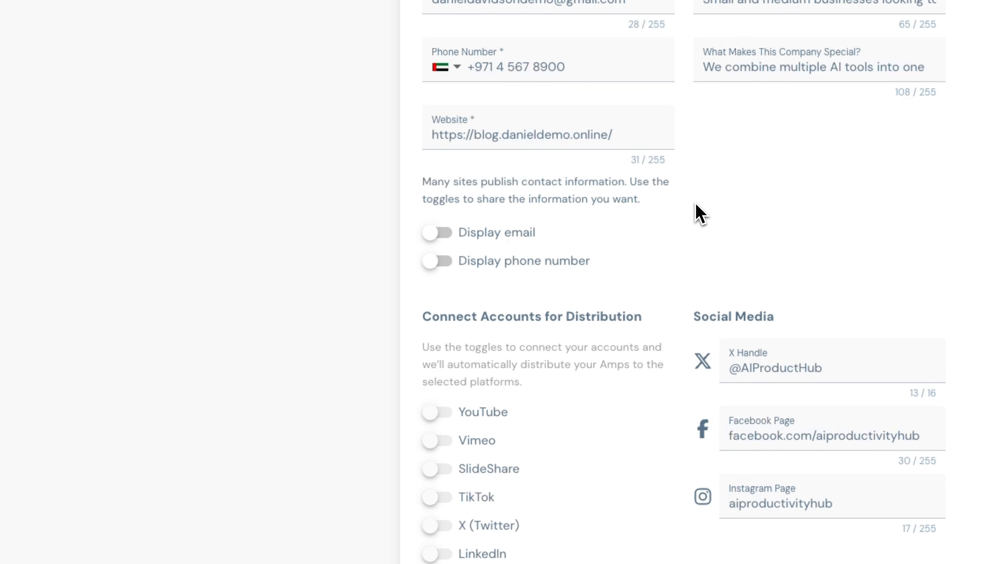
{"action": "scroll", "coordinate": [698, 213], "scroll_direction": "down", "scroll_amount": 5}
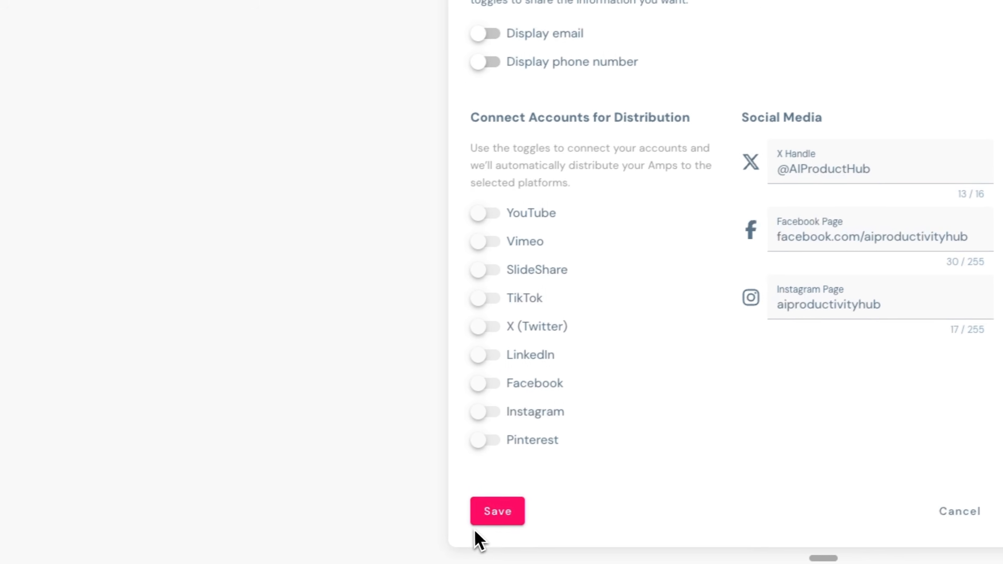
{"action": "left_click", "coordinate": [498, 512]}
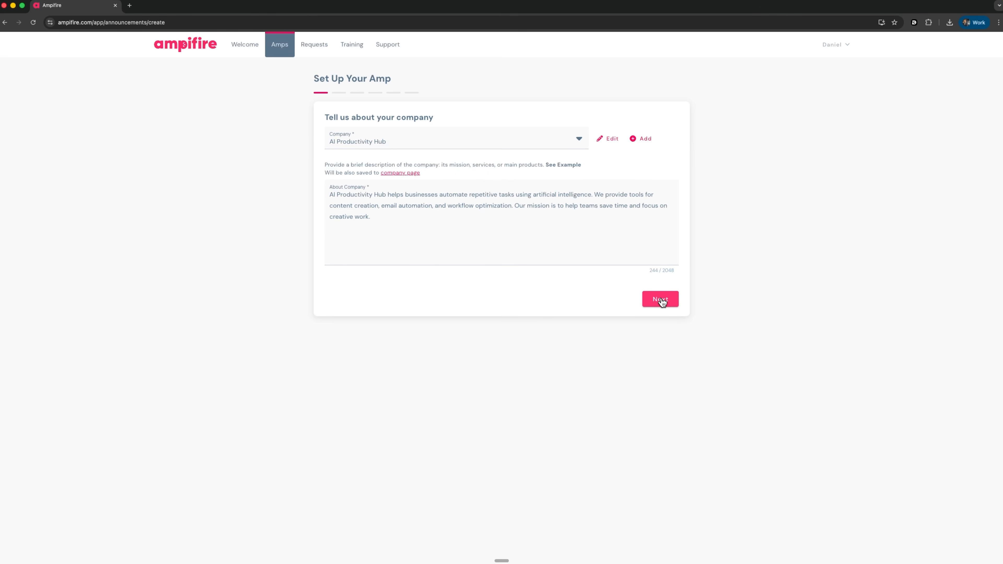
{"action": "left_click", "coordinate": [661, 300]}
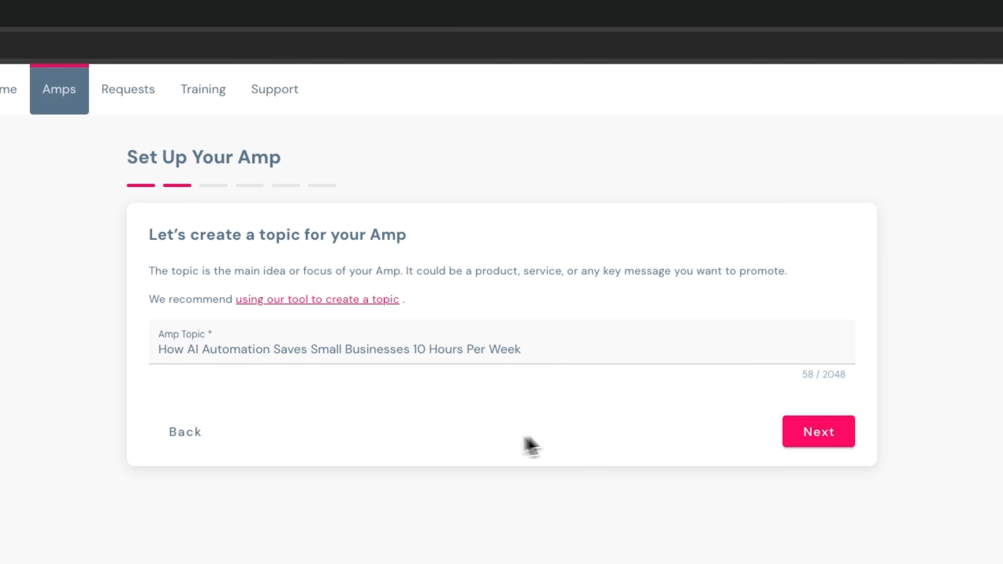
Open the recommended topic-creation tool and look over the Headline Pig page for generating headline ideas
{"action": "left_click", "coordinate": [367, 309]}
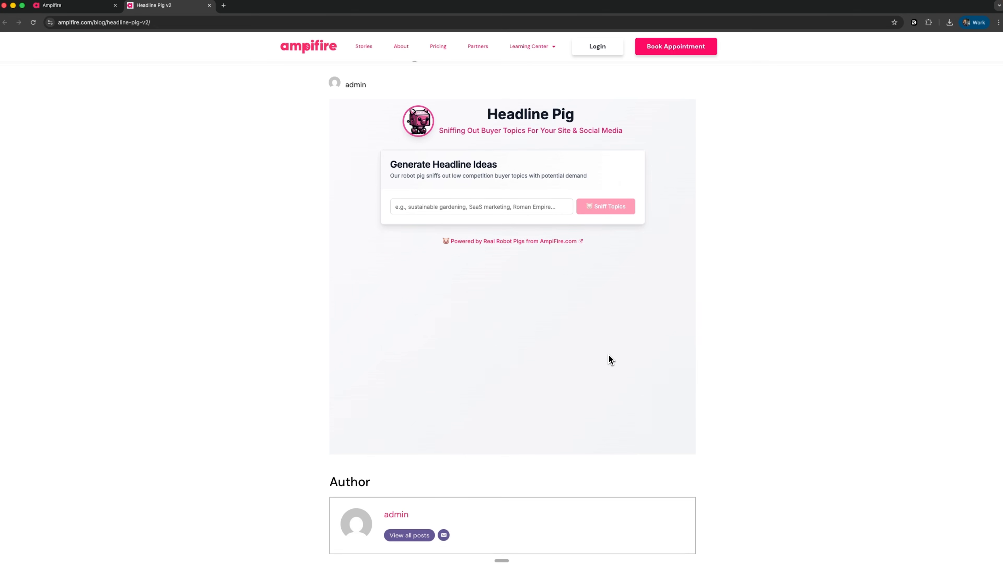
{"action": "scroll", "coordinate": [609, 355], "scroll_direction": "down", "scroll_amount": 6}
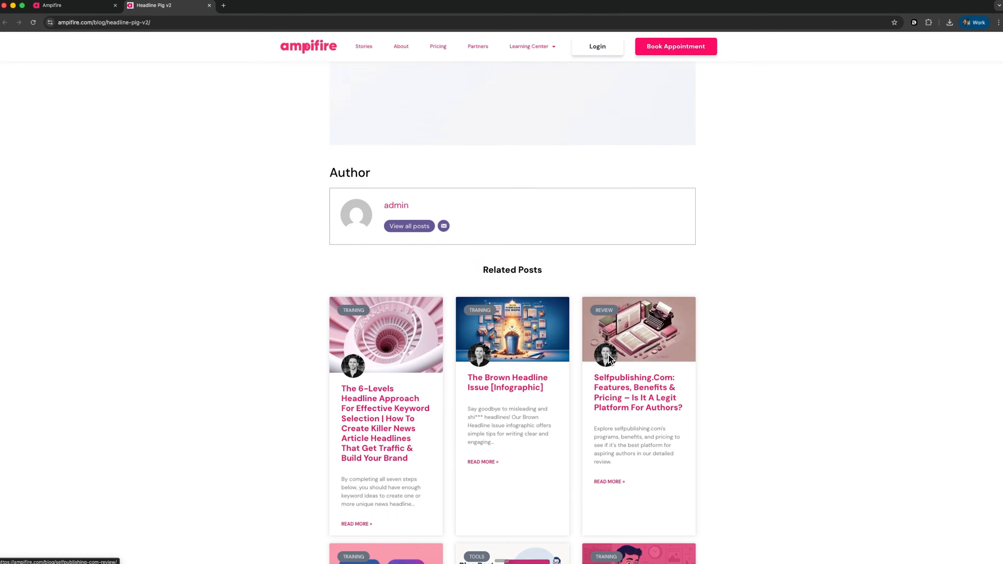
{"action": "scroll", "coordinate": [609, 355], "scroll_direction": "up", "scroll_amount": 10}
{"action": "scroll", "coordinate": [608, 359], "scroll_direction": "up", "scroll_amount": 1}
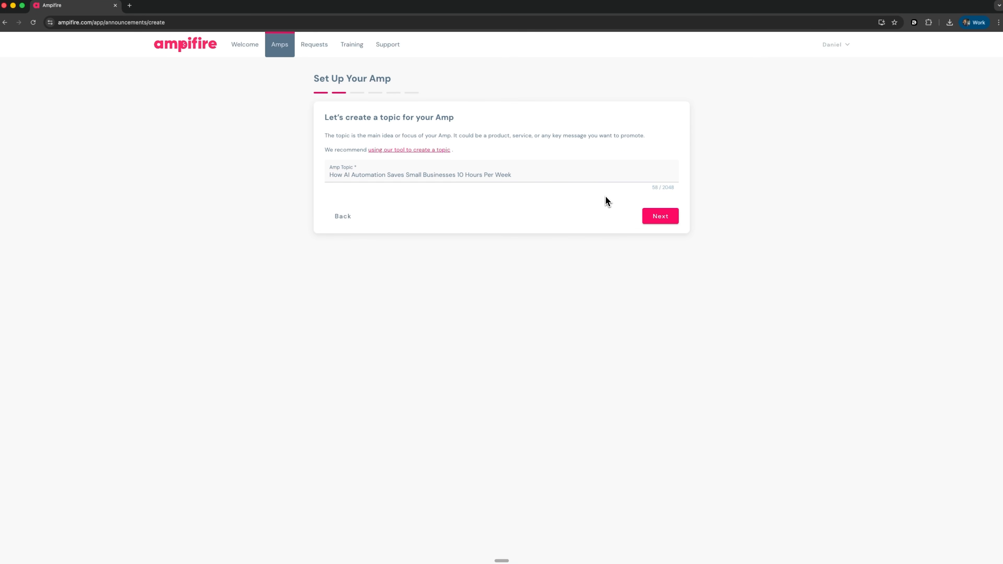
Submit "How AI Automation Saves Small Businesses 10 Hours Per Week" as the Amp topic and the company's blog homepage as the promoted link
{"action": "left_click", "coordinate": [667, 220]}
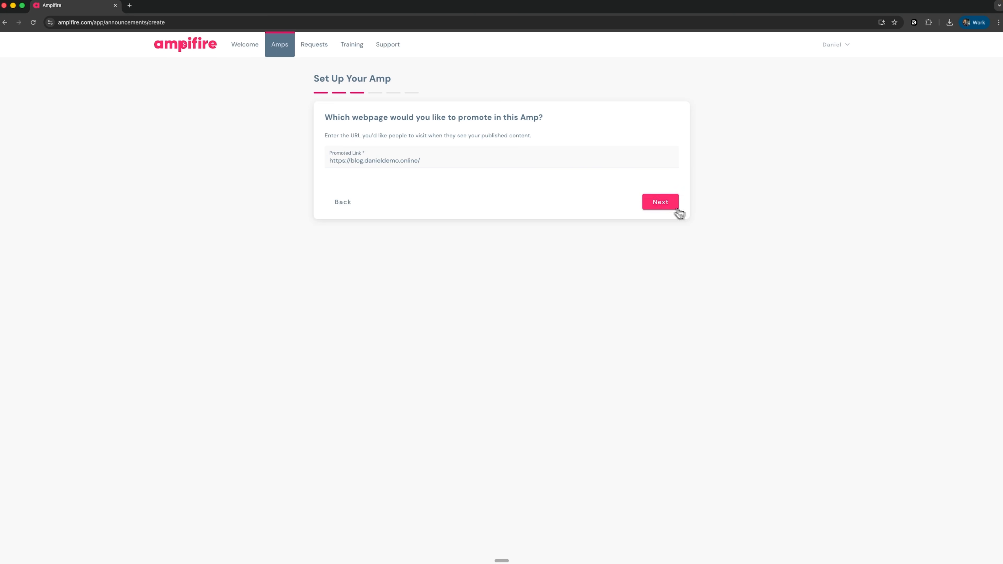
{"action": "left_click", "coordinate": [660, 203]}
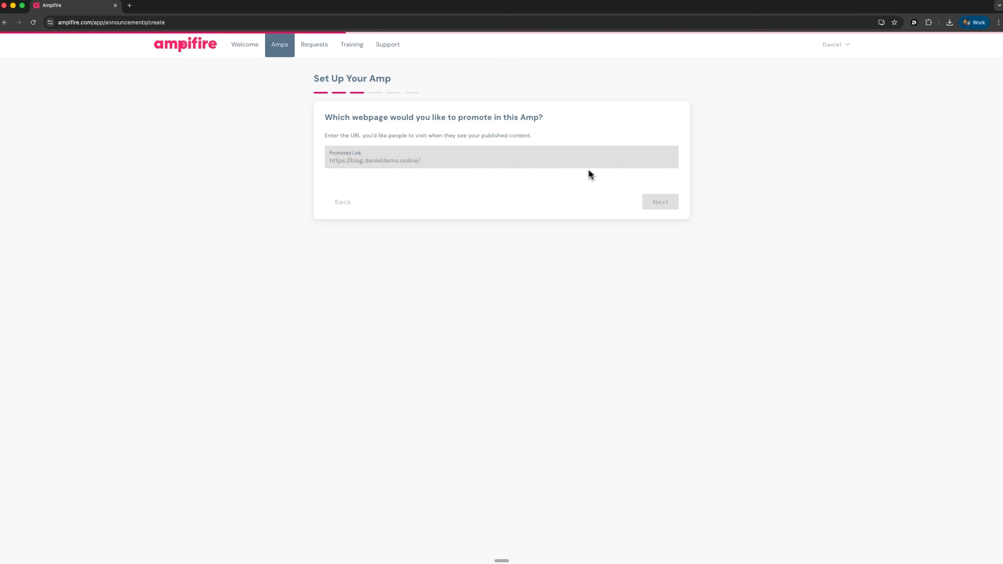
Enter the URL of the blog's step-by-step guide to fine-tuning GPT models for e-commerce as background info, and check the source article
{"action": "left_click", "coordinate": [417, 156]}
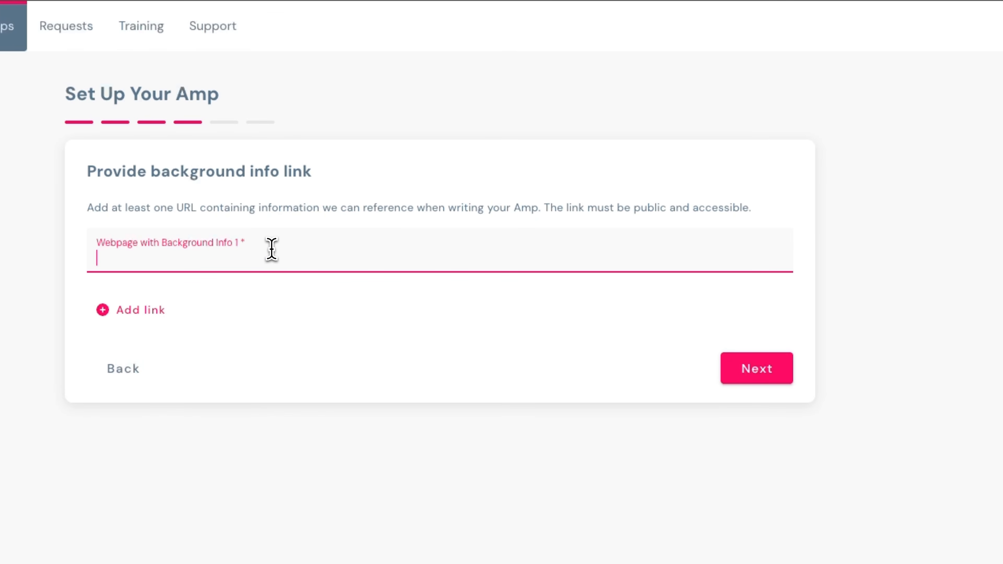
{"action": "type", "text": "https://blog.danieldemo.online/how-to-fine-tune-gpt-models-for-e-commerce-a-step-by-step-guide/"}
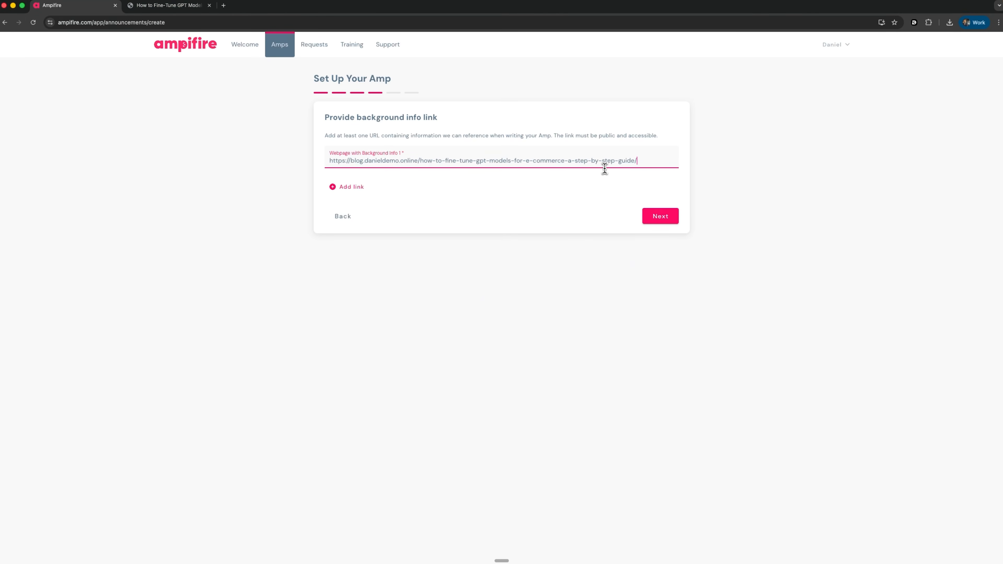
{"action": "key", "text": "ctrl+Tab"}
{"action": "scroll", "coordinate": [508, 262], "scroll_direction": "down", "scroll_amount": 10}
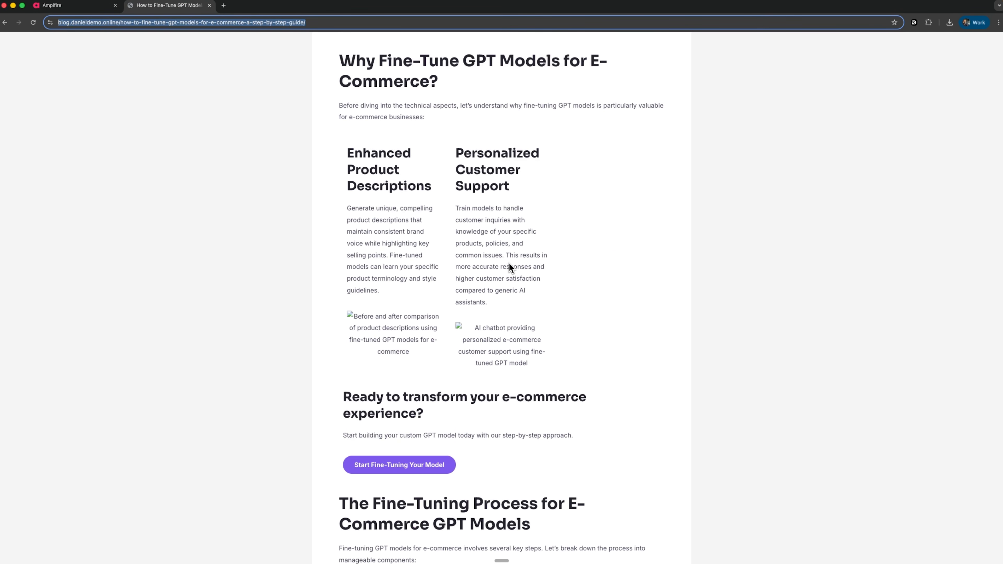
{"action": "scroll", "coordinate": [508, 262], "scroll_direction": "up", "scroll_amount": 5}
{"action": "left_click", "coordinate": [52, 5]}
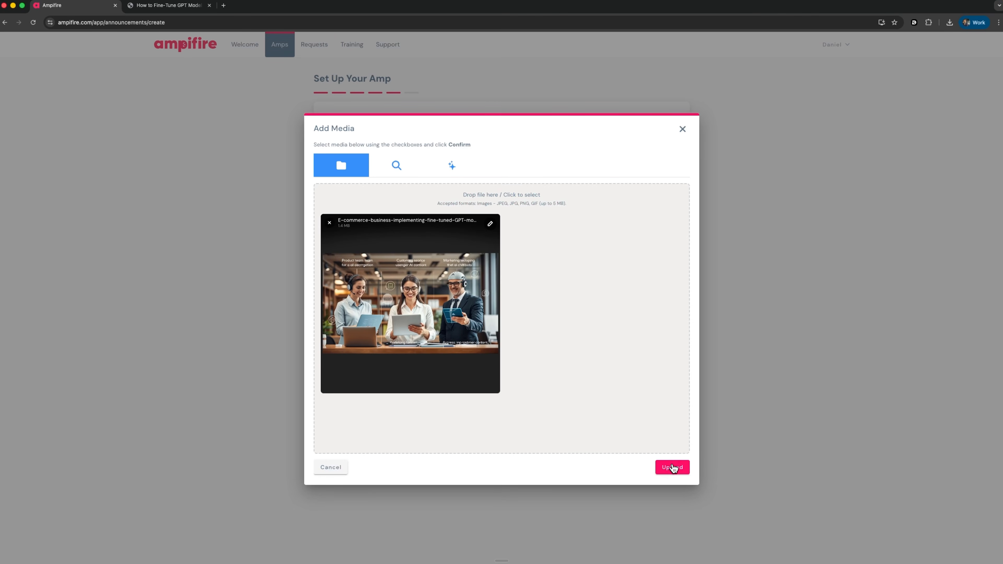
Upload the e-commerce business team image to the Amp's media and start generating the Amp content
{"action": "left_click", "coordinate": [673, 468]}
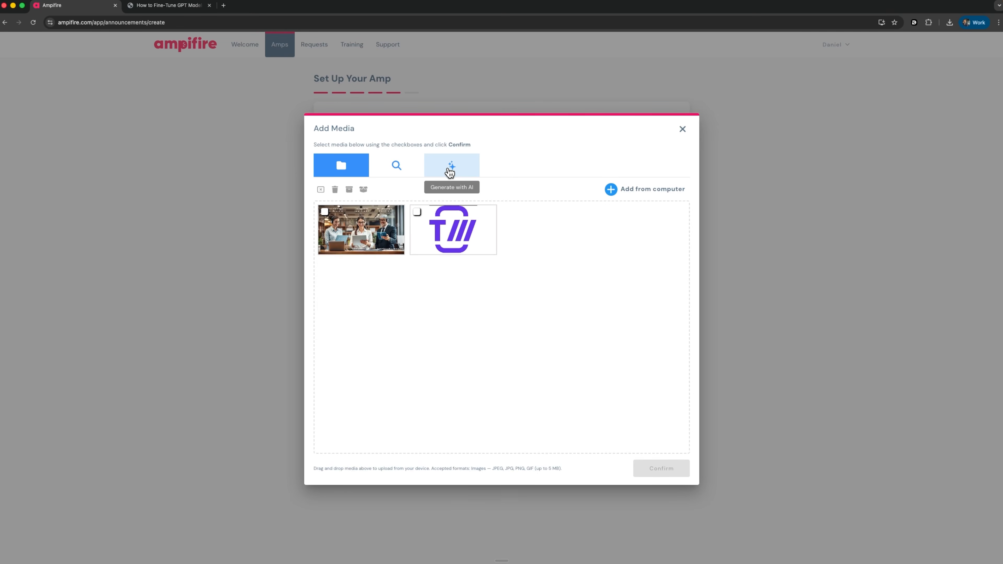
{"action": "left_click", "coordinate": [450, 172]}
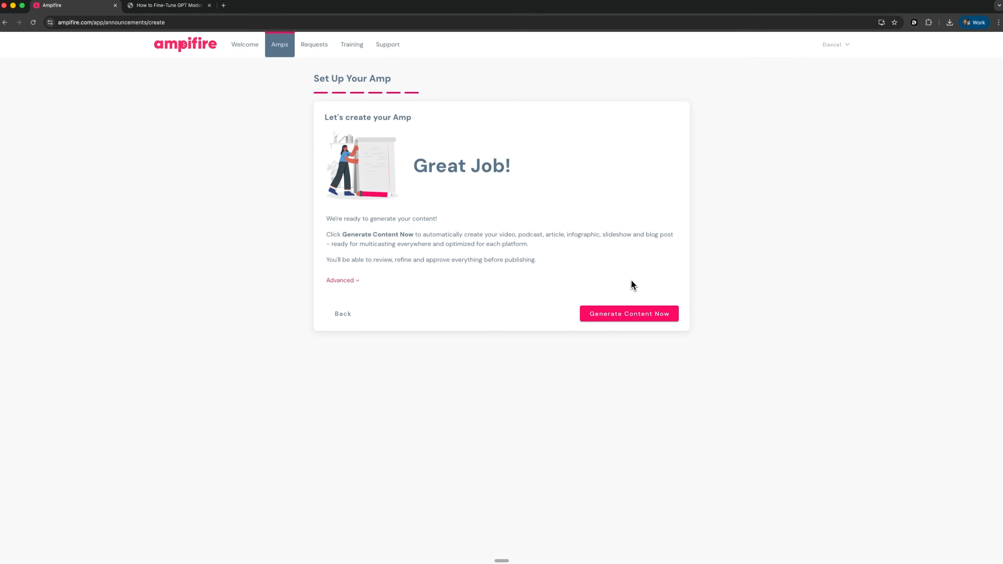
{"action": "left_click", "coordinate": [624, 316]}
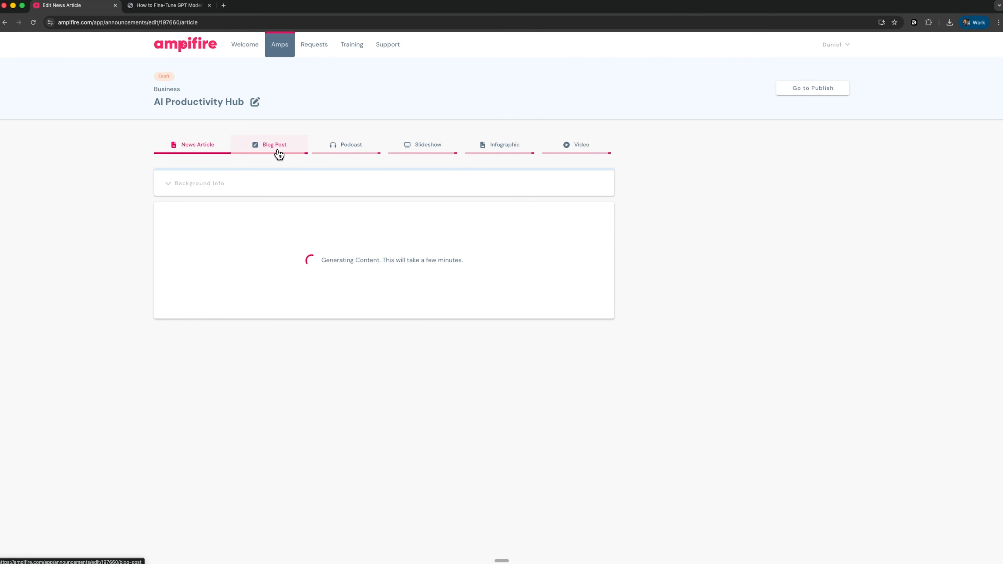
Look through the Amp's blog post, podcast, slideshow, infographic and video pages to check their generation progress
{"action": "left_click", "coordinate": [280, 151]}
{"action": "left_click", "coordinate": [362, 151]}
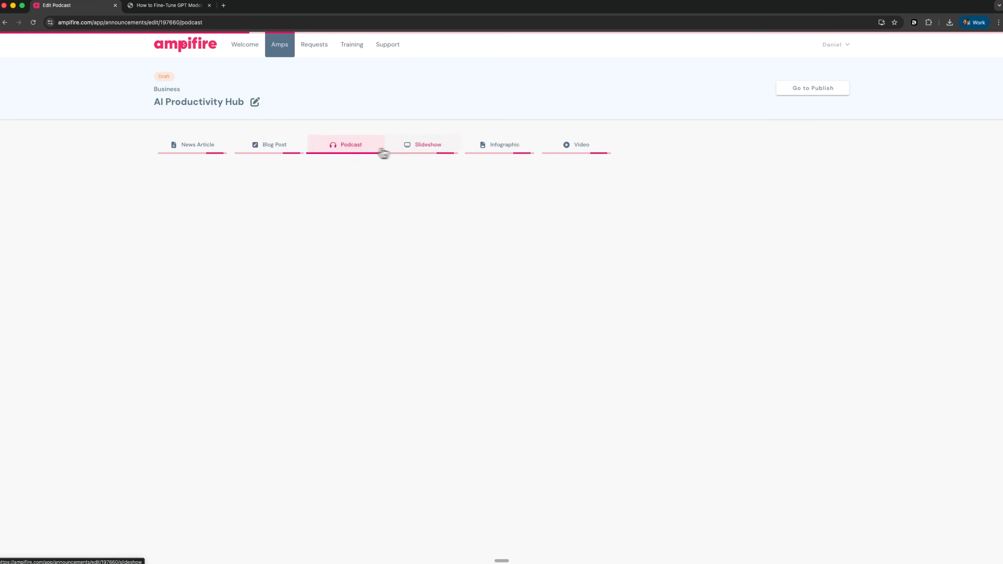
{"action": "left_click", "coordinate": [439, 152]}
{"action": "left_click", "coordinate": [501, 151]}
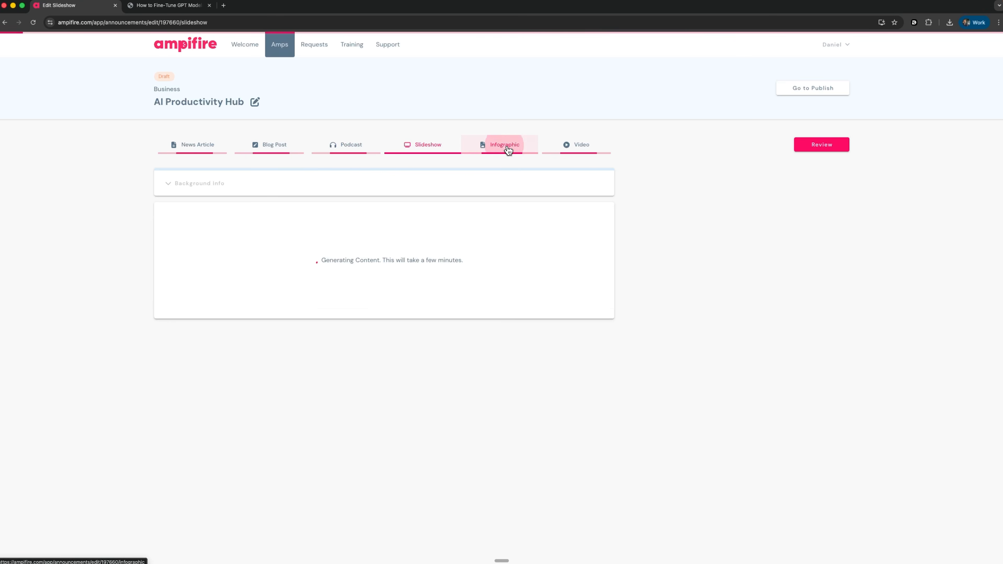
{"action": "left_click", "coordinate": [583, 149]}
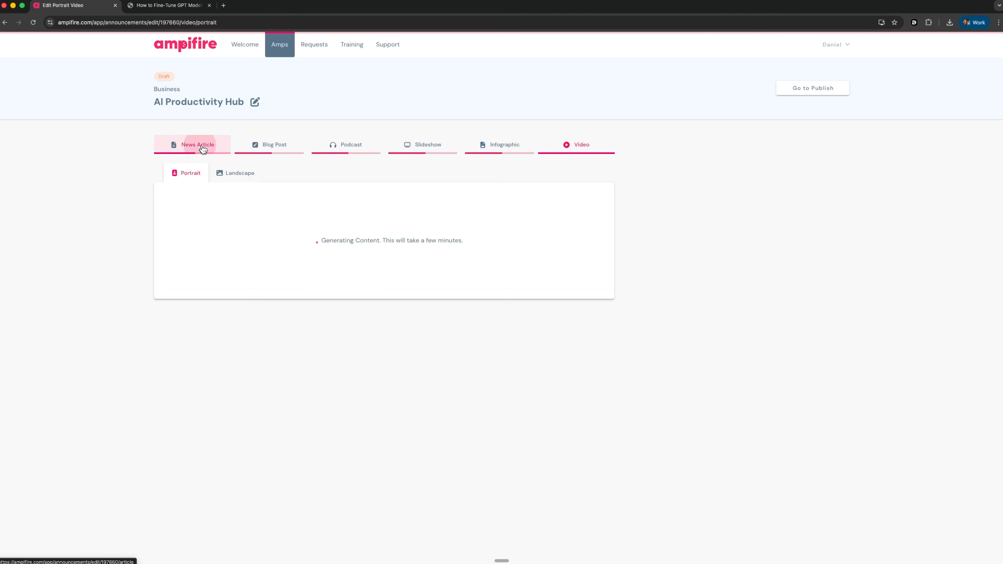
Generate news article images from the prompt about a small business owner working on a laptop with an AI automation dashboard, and preview the first image
{"action": "left_click", "coordinate": [203, 150]}
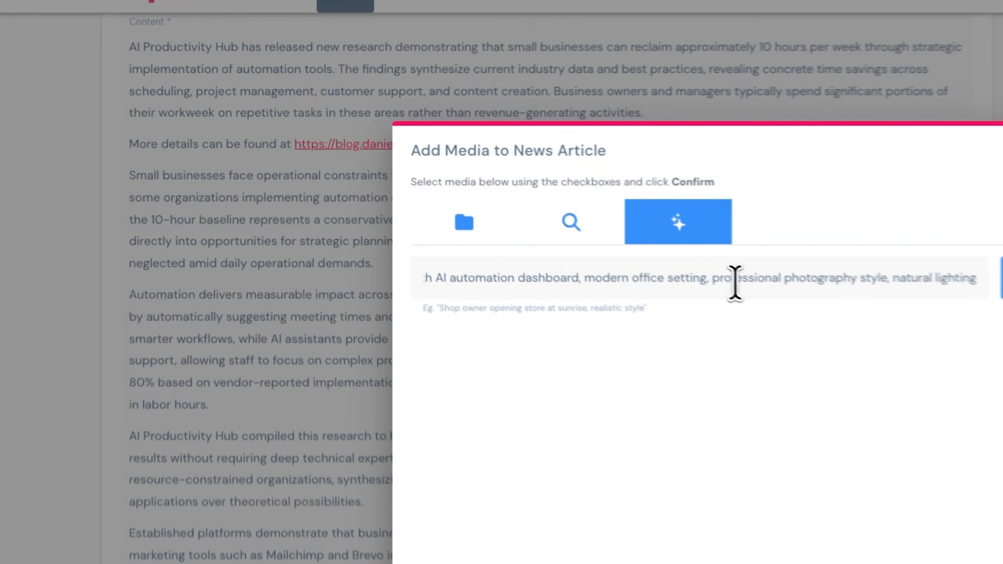
{"action": "left_click_drag", "start_coordinate": [488, 198], "coordinate": [228, 208]}
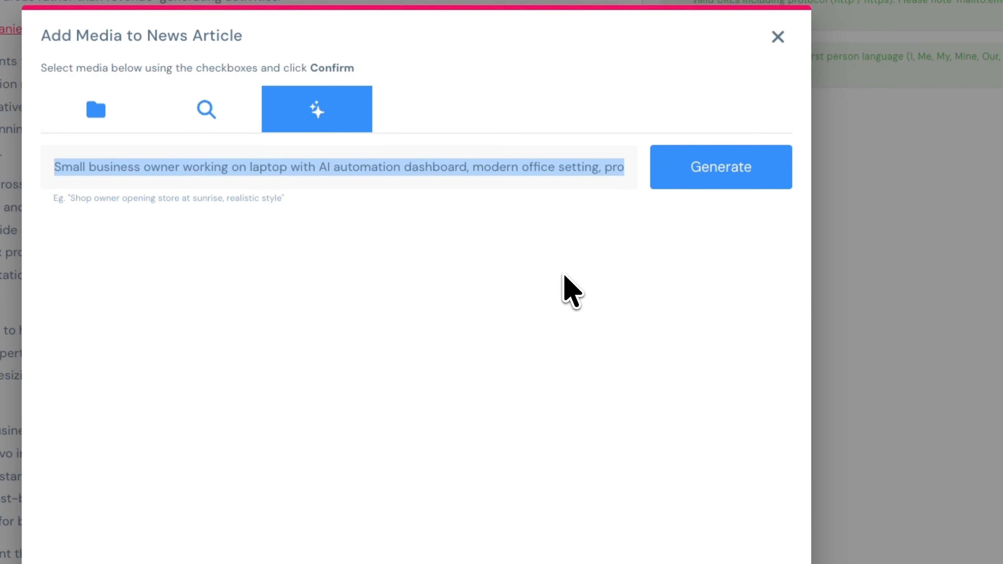
{"action": "left_click", "coordinate": [565, 285]}
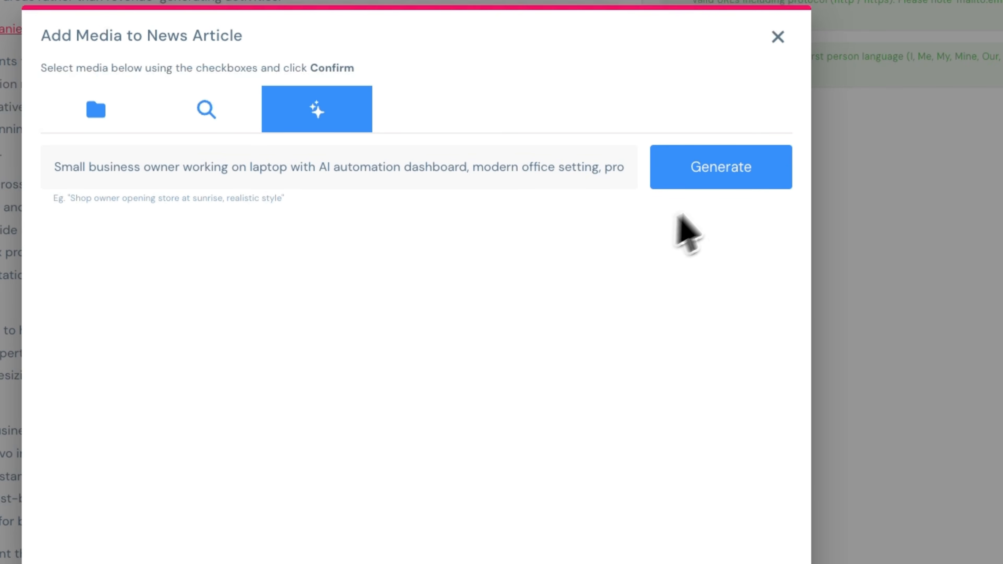
{"action": "left_click", "coordinate": [717, 169]}
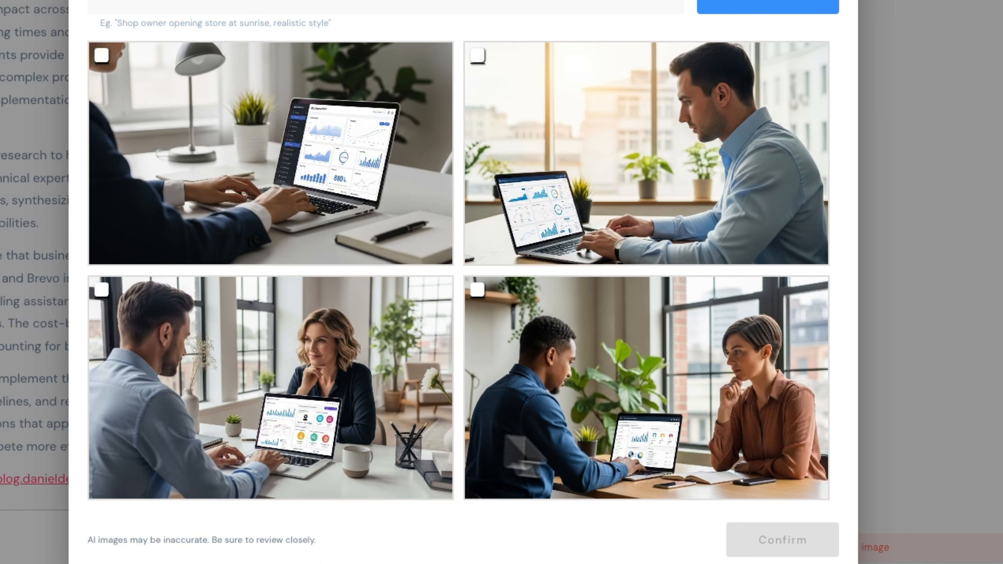
{"action": "left_click", "coordinate": [342, 199]}
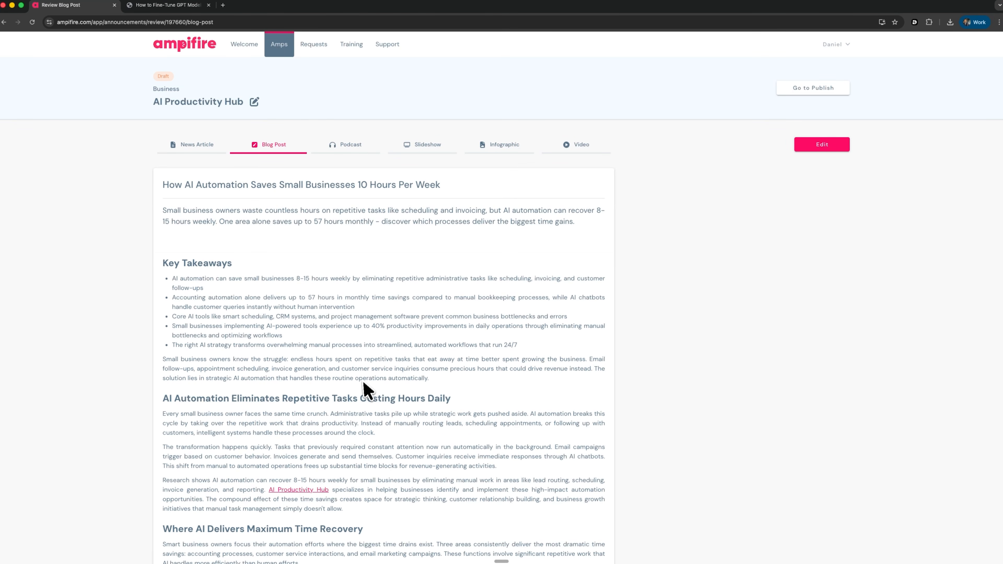
Read through the Amp's generated blog post and play the podcast preview
{"action": "scroll", "coordinate": [363, 383], "scroll_direction": "down", "scroll_amount": 15}
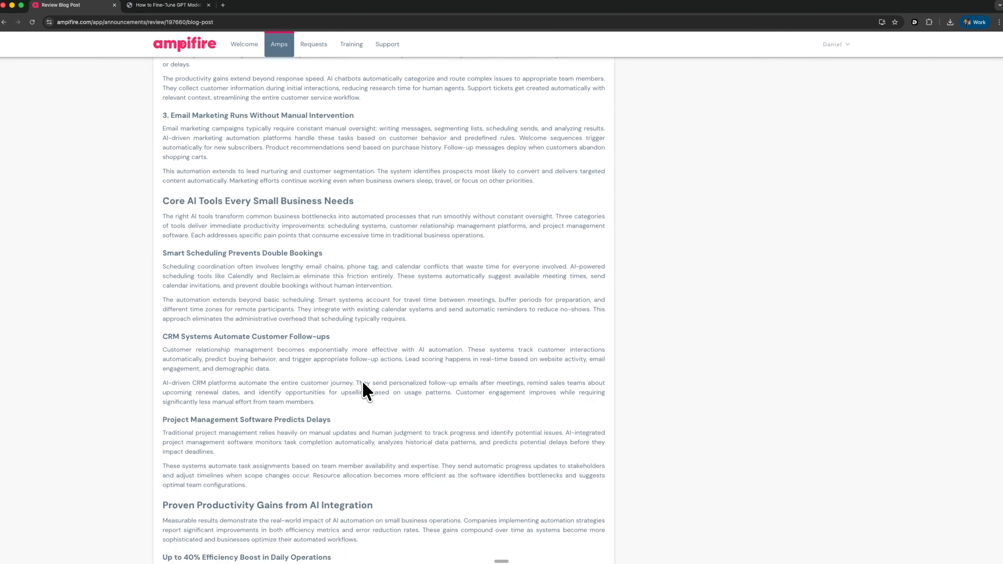
{"action": "scroll", "coordinate": [362, 391], "scroll_direction": "down", "scroll_amount": 10}
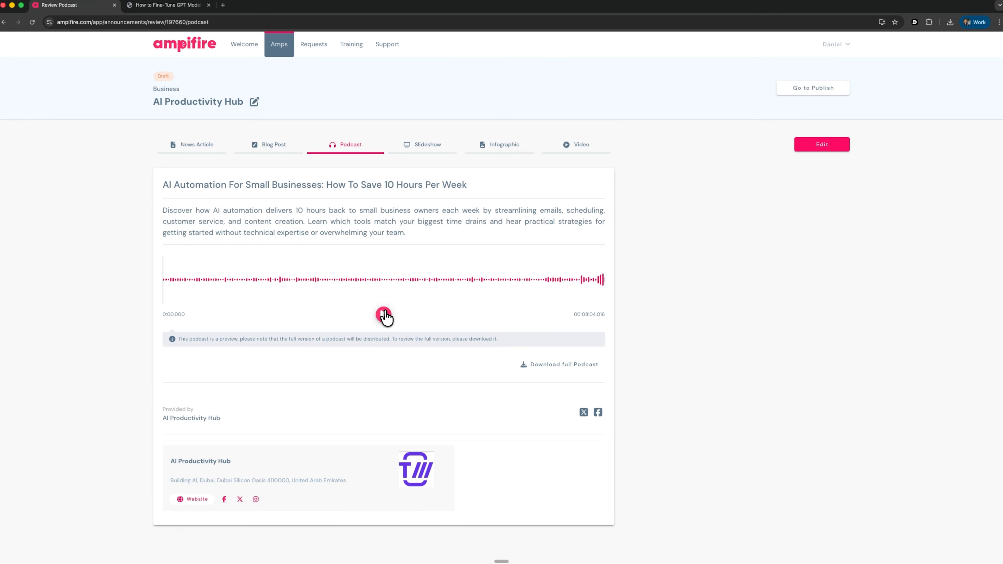
{"action": "left_click", "coordinate": [384, 315]}
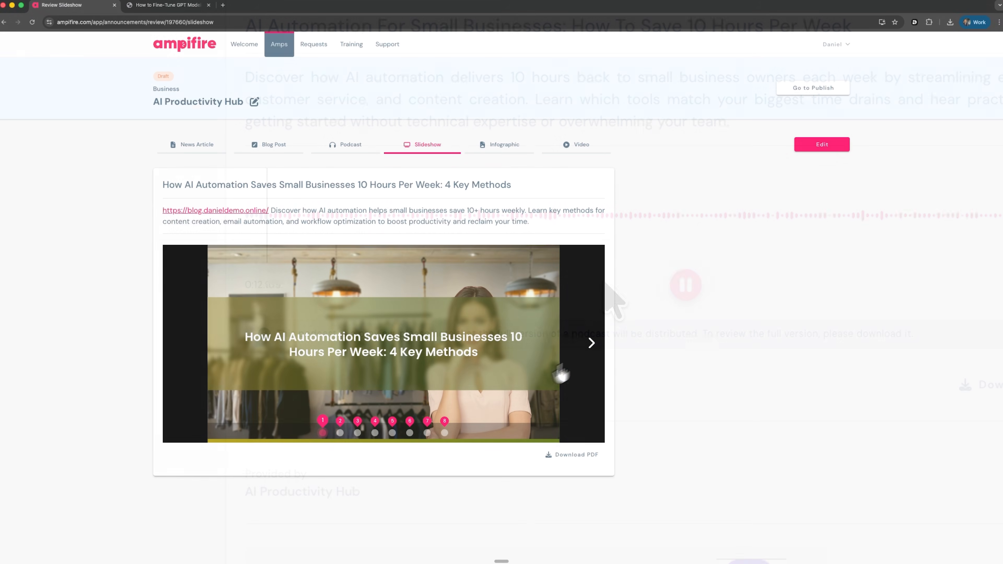
Page through the generated slideshow up to the third slide and look through the AI tools infographic
{"action": "left_click", "coordinate": [591, 343]}
{"action": "left_click", "coordinate": [591, 344]}
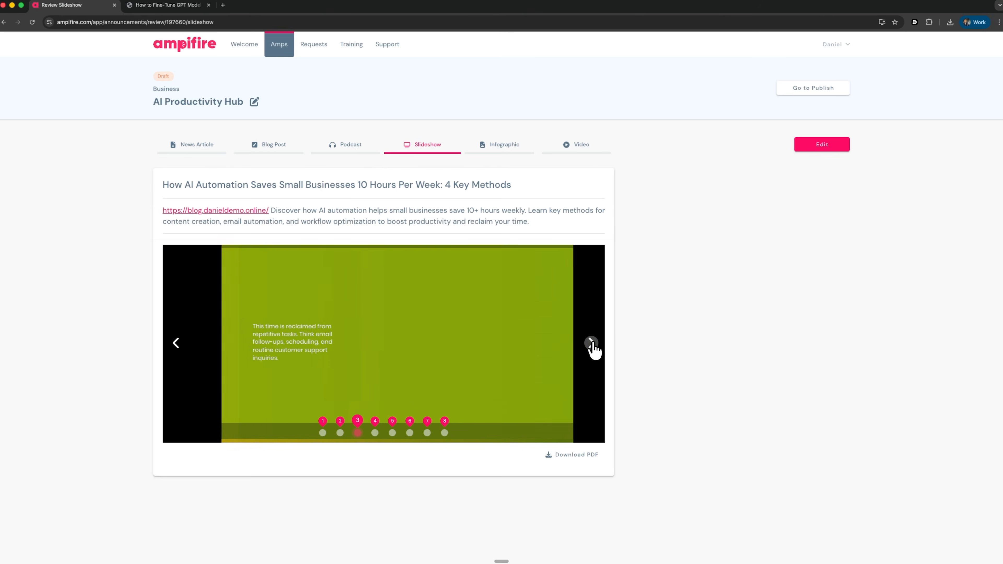
{"action": "left_click", "coordinate": [498, 147]}
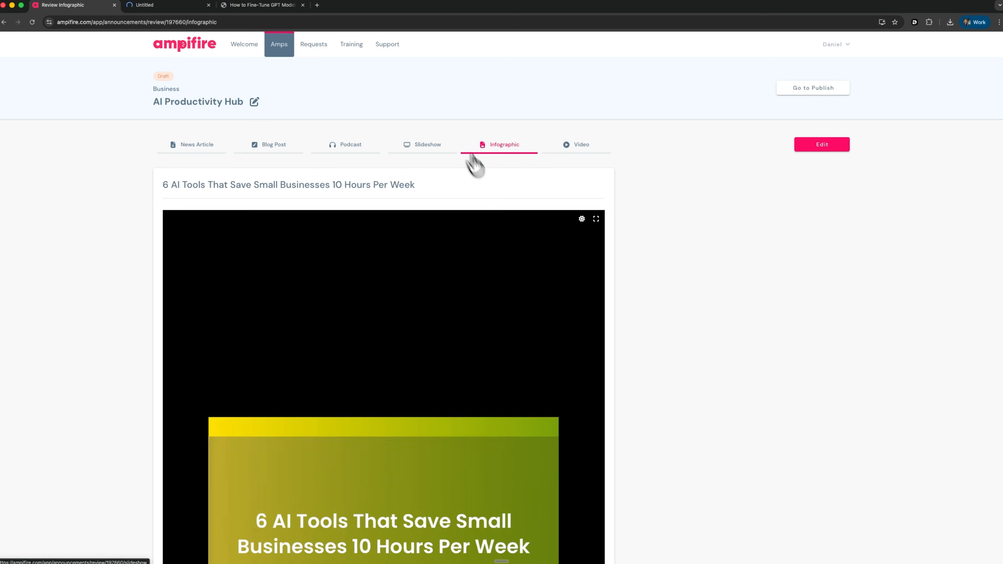
{"action": "scroll", "coordinate": [628, 301], "scroll_direction": "down", "scroll_amount": 3}
{"action": "scroll", "coordinate": [628, 301], "scroll_direction": "down", "scroll_amount": 15}
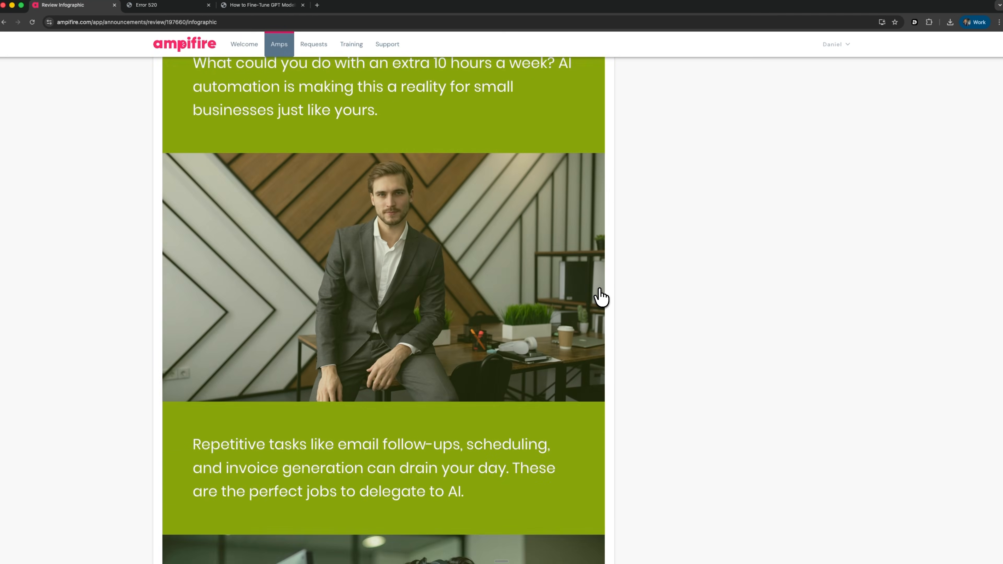
{"action": "scroll", "coordinate": [597, 294], "scroll_direction": "down", "scroll_amount": 3}
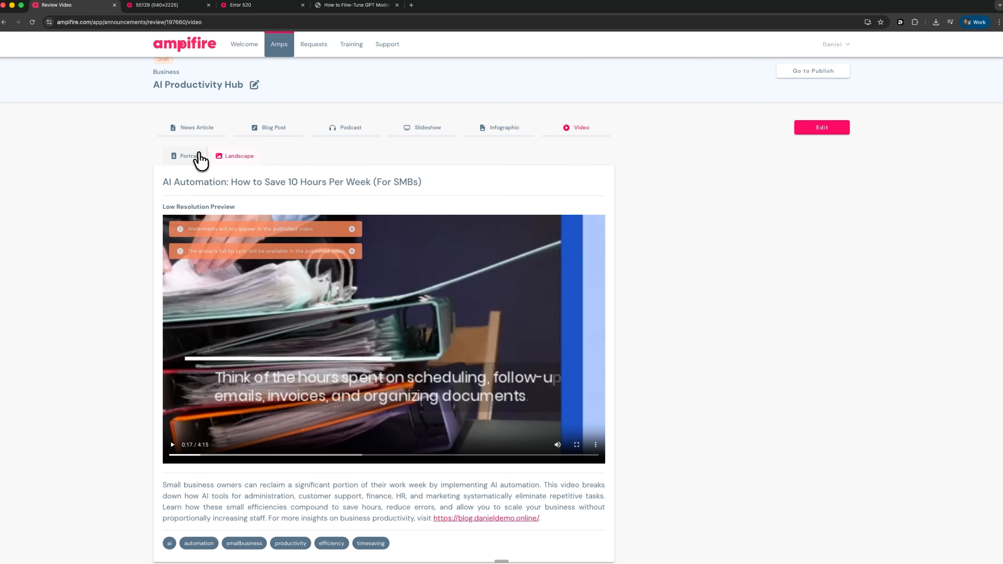
View the portrait video, and examine the scene captions and the available voices in the video editor
{"action": "left_click", "coordinate": [189, 158]}
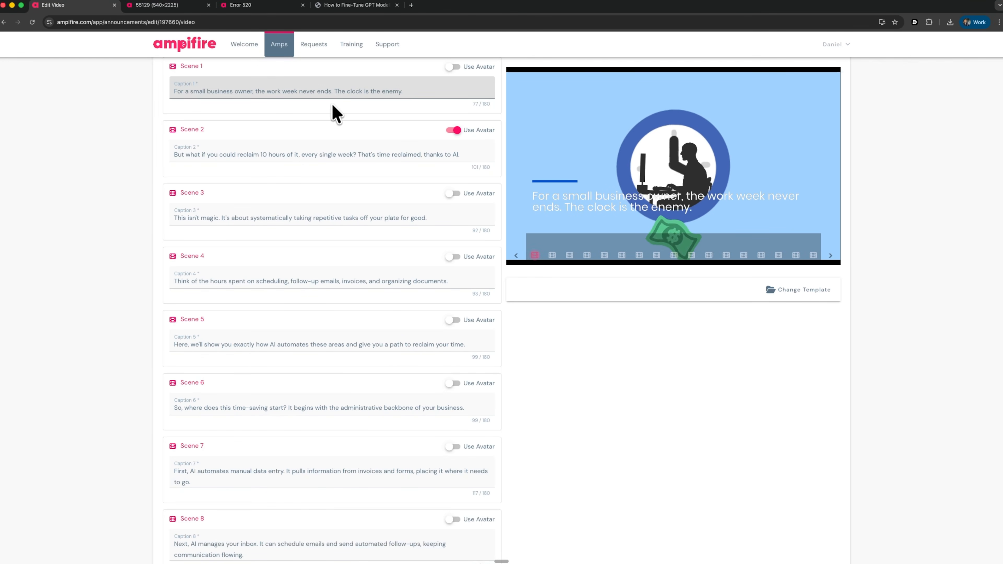
{"action": "scroll", "coordinate": [336, 97], "scroll_direction": "down", "scroll_amount": 15}
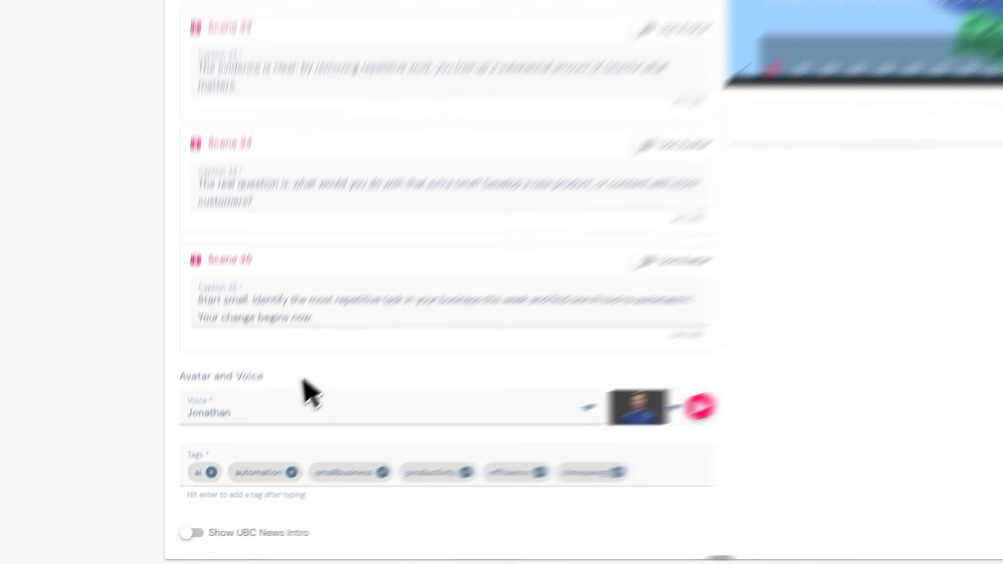
{"action": "left_click", "coordinate": [304, 408]}
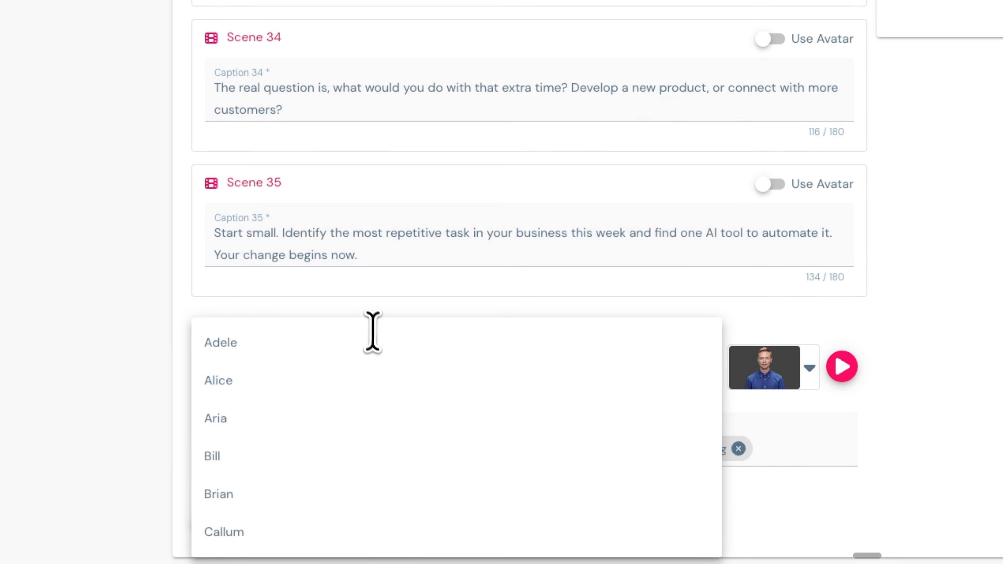
{"action": "left_click", "coordinate": [969, 470]}
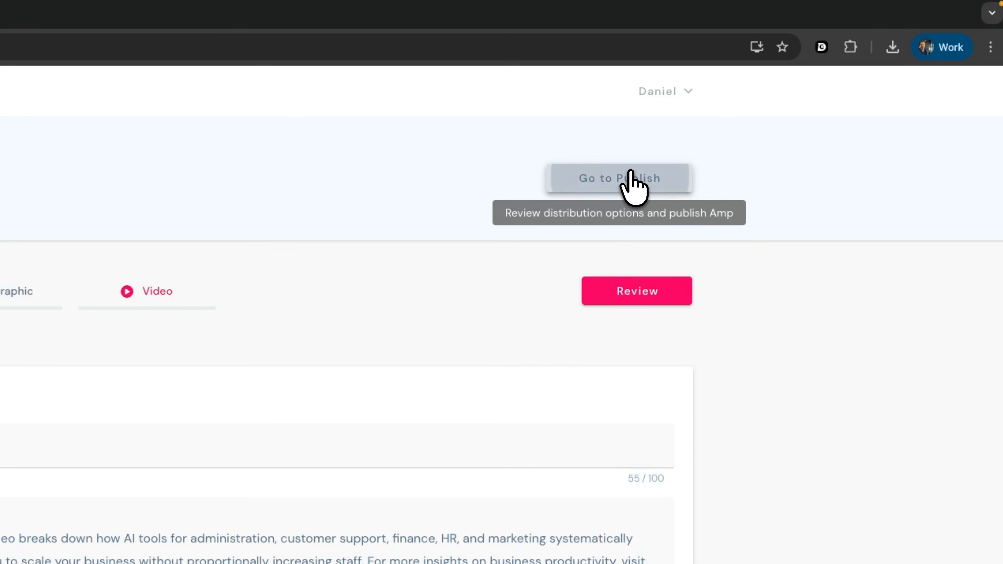
Open the Amp's publishing page to review its distribution options, and check AmpiFire's comparison and pricing tables
{"action": "left_click", "coordinate": [819, 89]}
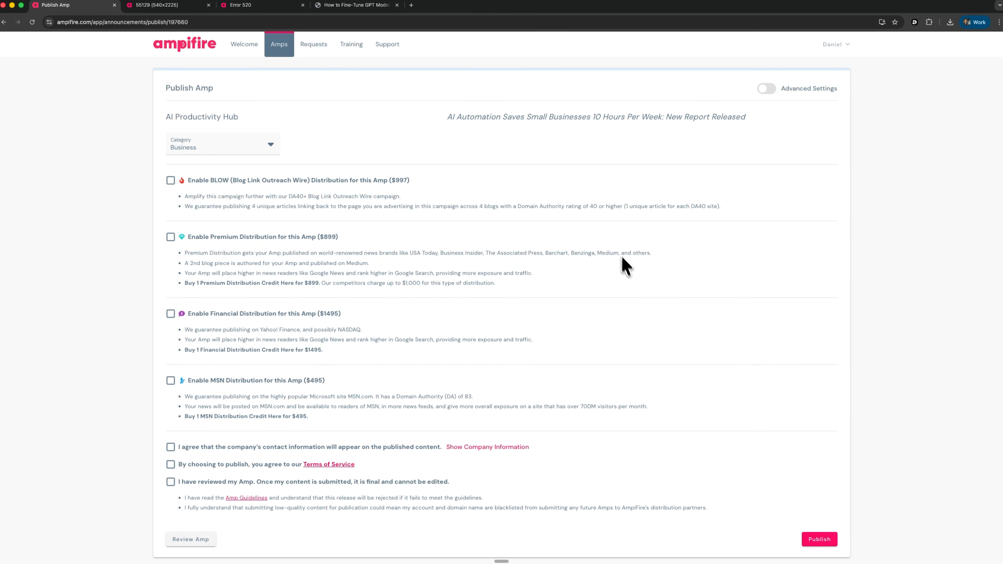
{"action": "scroll", "coordinate": [610, 254], "scroll_direction": "down", "scroll_amount": 1}
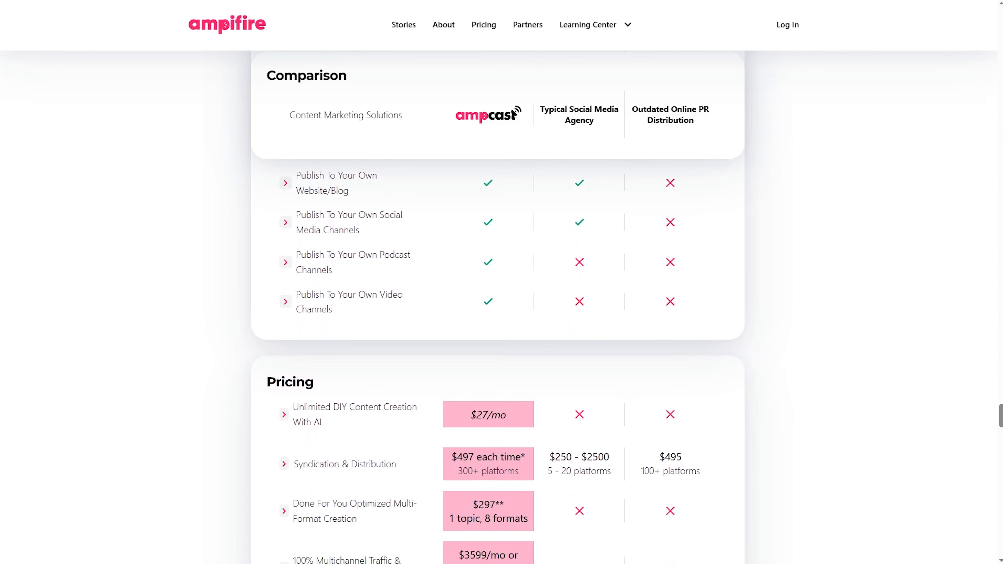
{"action": "scroll", "coordinate": [501, 300], "scroll_direction": "down", "scroll_amount": 2}
{"action": "scroll", "coordinate": [497, 309], "scroll_direction": "down", "scroll_amount": 3}
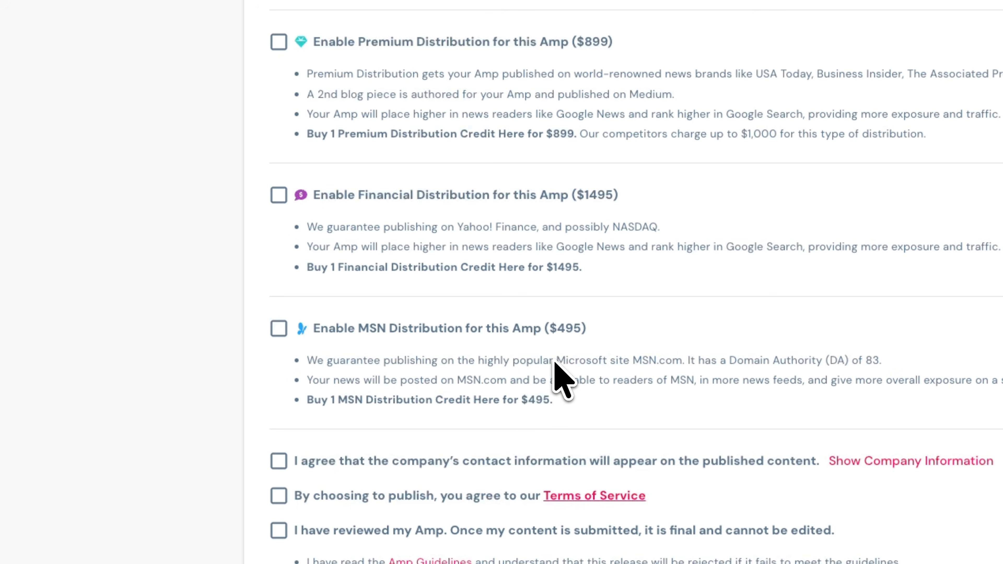
{"action": "left_click", "coordinate": [684, 505]}
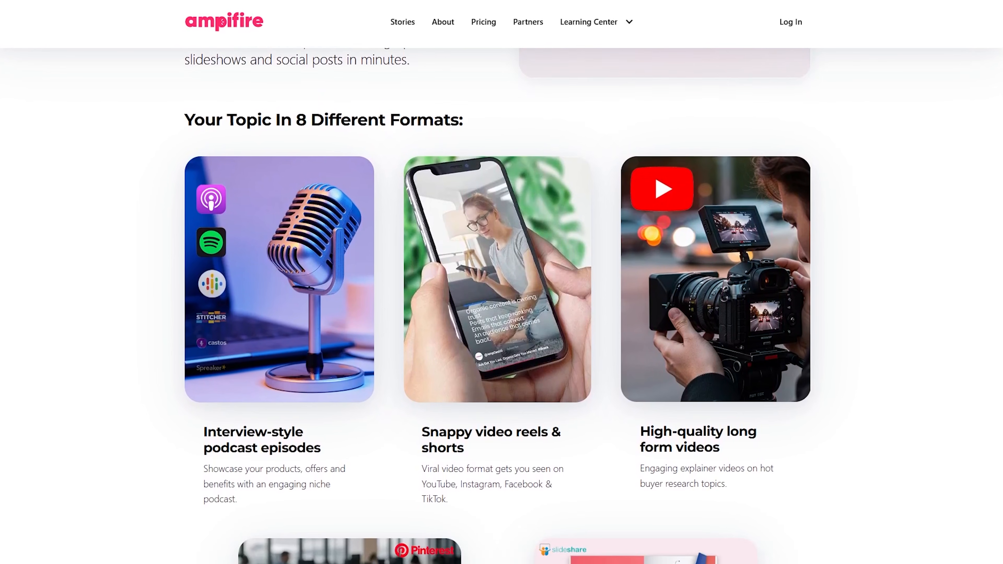
Look through the content formats and the additional features comparison on the AmpiFire website
{"action": "scroll", "coordinate": [501, 304], "scroll_direction": "down", "scroll_amount": 3}
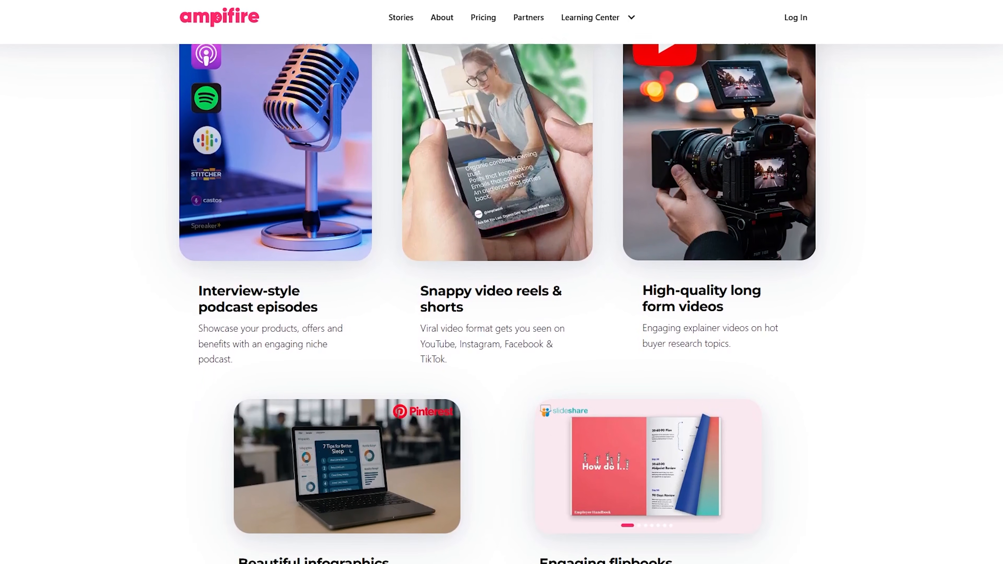
{"action": "scroll", "coordinate": [501, 304], "scroll_direction": "down", "scroll_amount": 3}
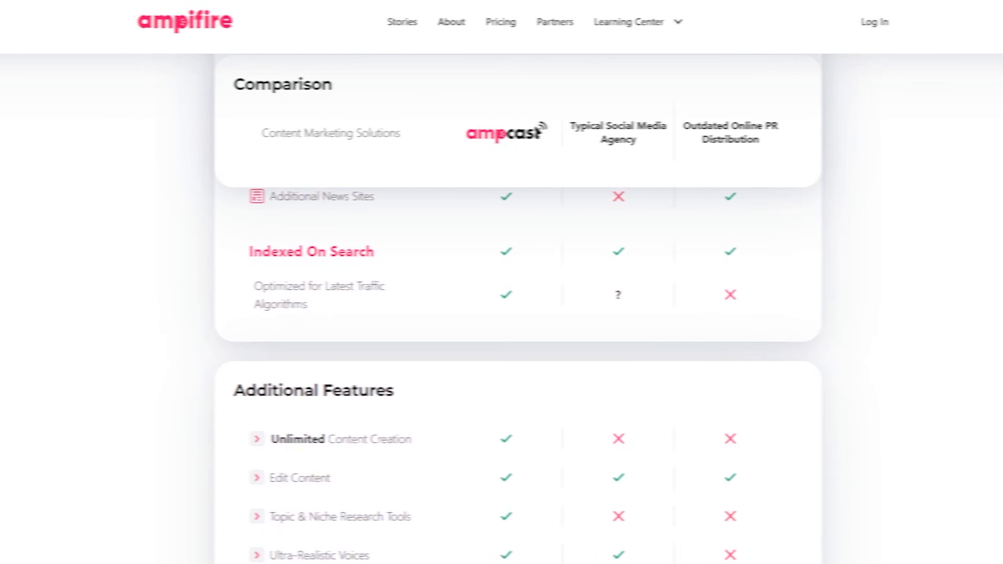
{"action": "scroll", "coordinate": [517, 355], "scroll_direction": "down", "scroll_amount": 2}
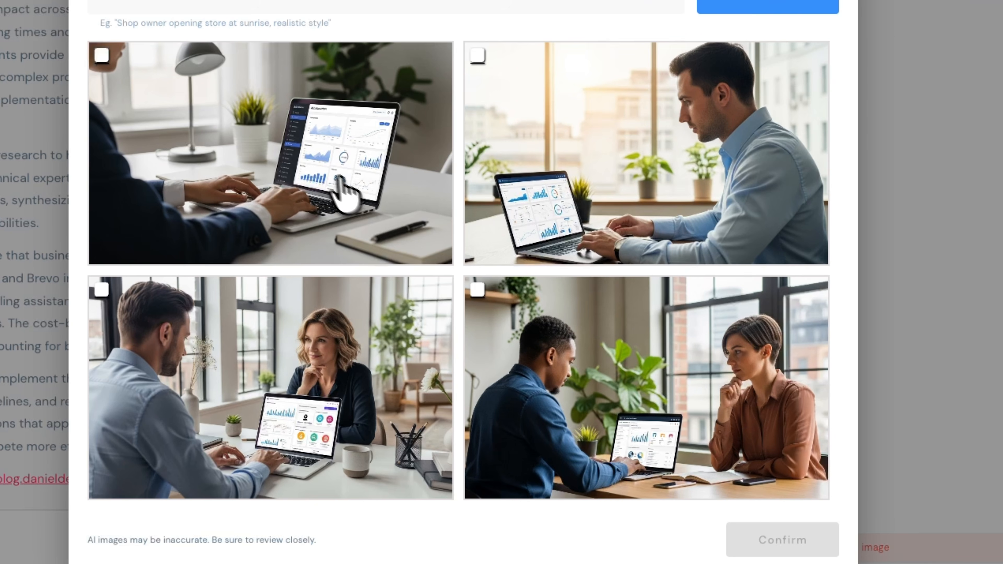
Open a larger preview of the AI-generated image with the laptop dashboard and desk lamp
{"action": "left_click", "coordinate": [346, 196]}
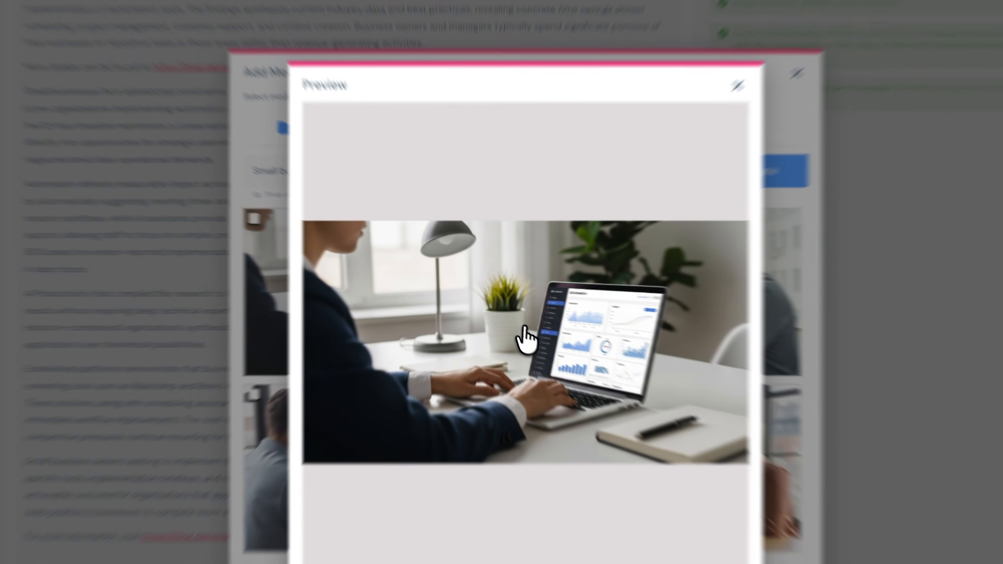